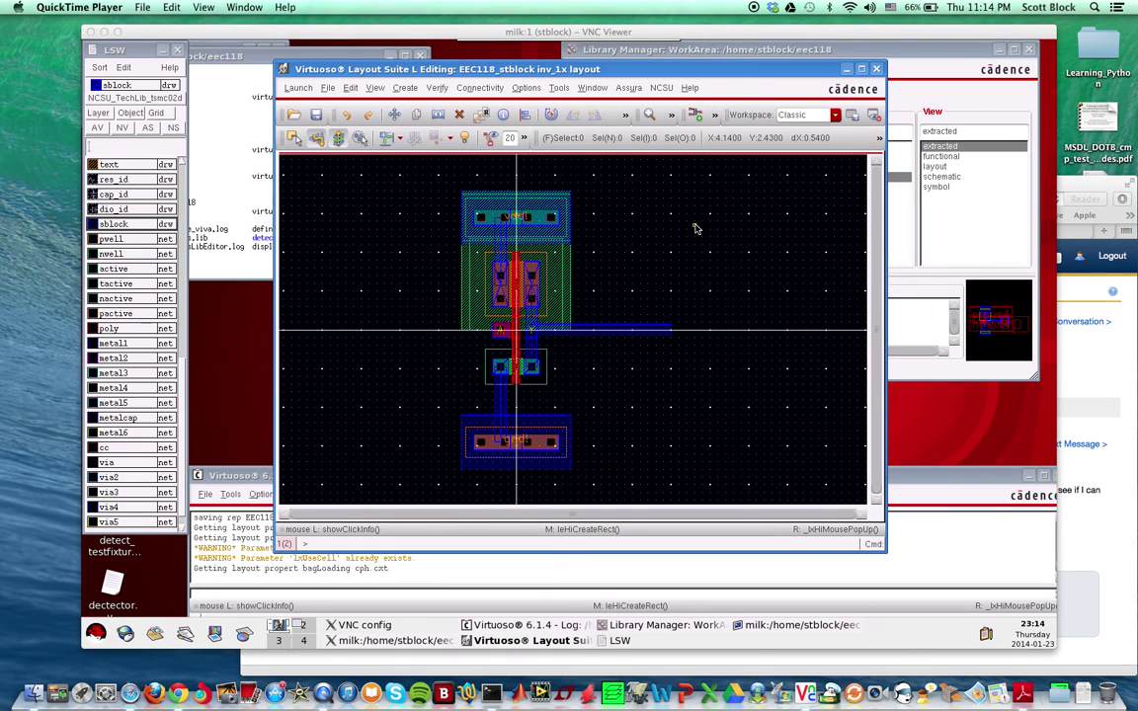
Check the forum post on drawing capacitors, then set metal1 drw as the entry layer in the LSW.
{"action": "left_click", "coordinate": [1090, 191]}
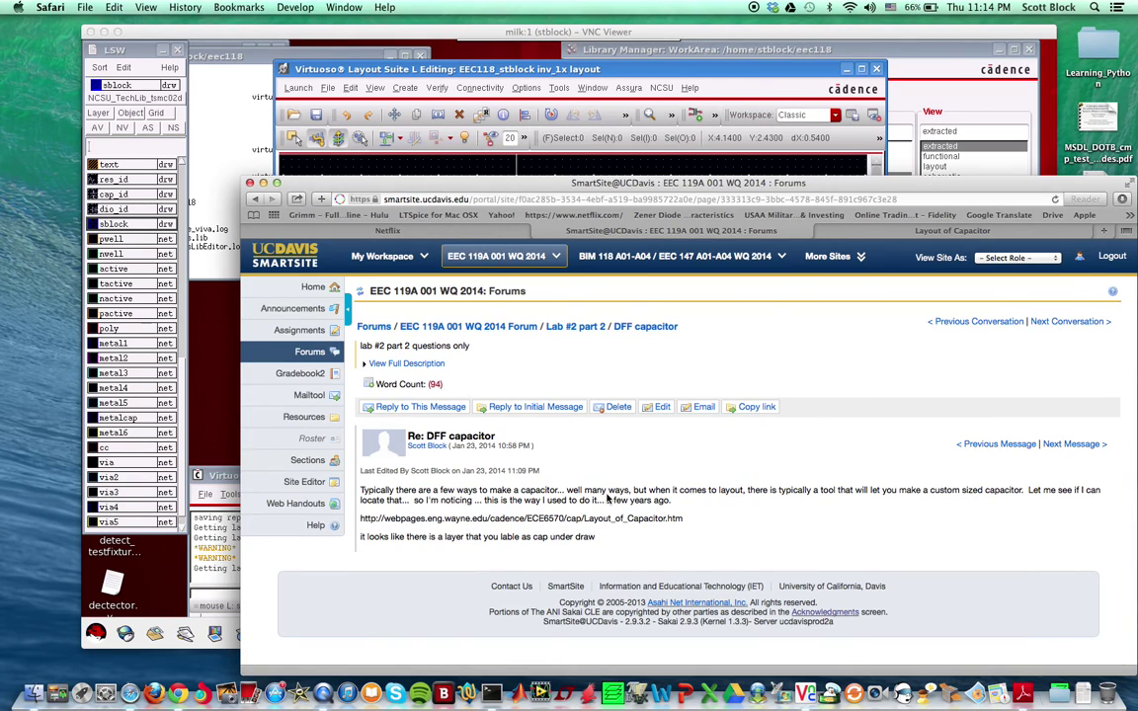
{"action": "left_click", "coordinate": [610, 72]}
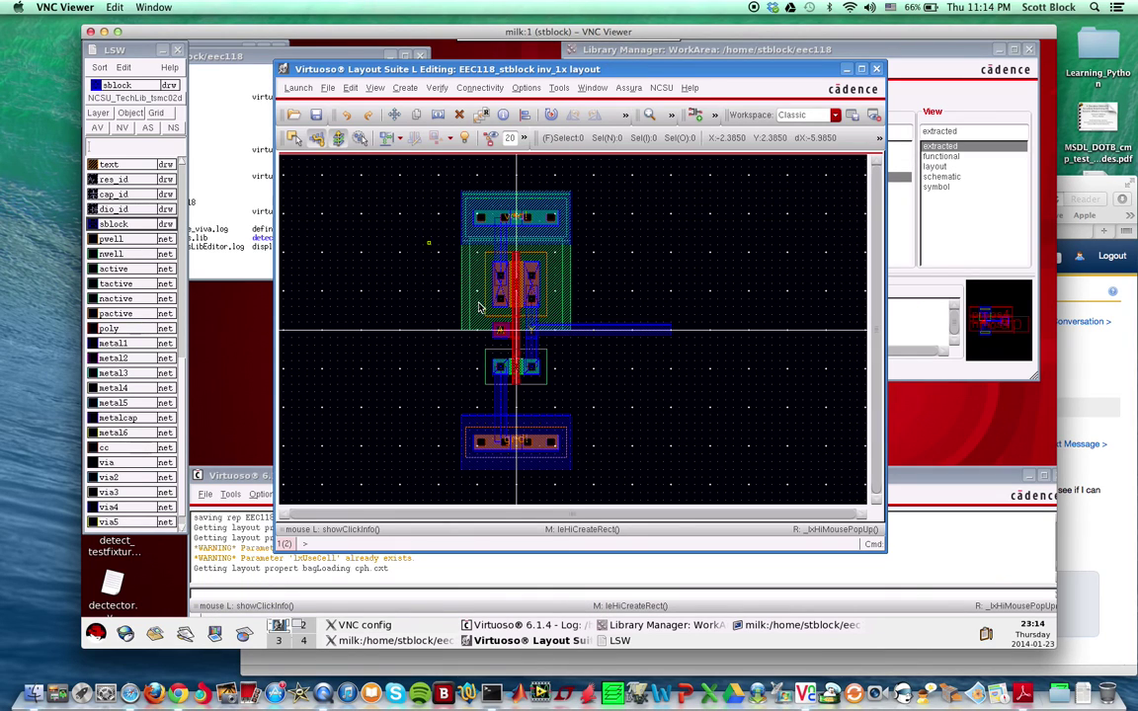
{"action": "left_click", "coordinate": [137, 210]}
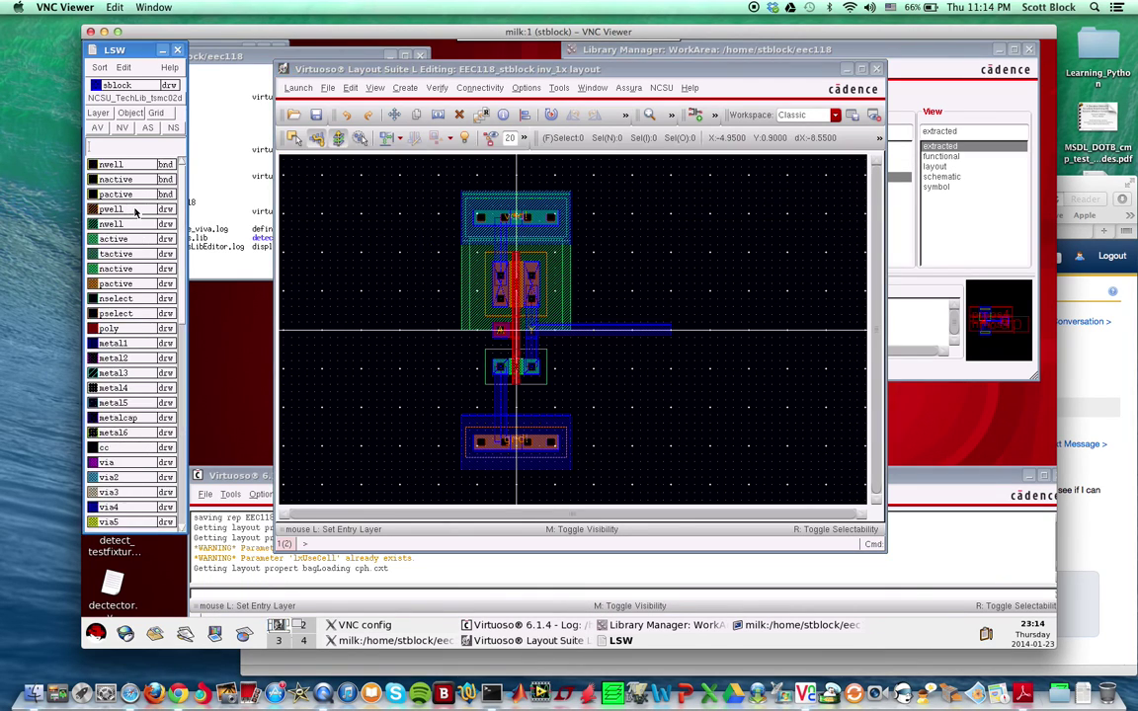
{"action": "left_click", "coordinate": [116, 343]}
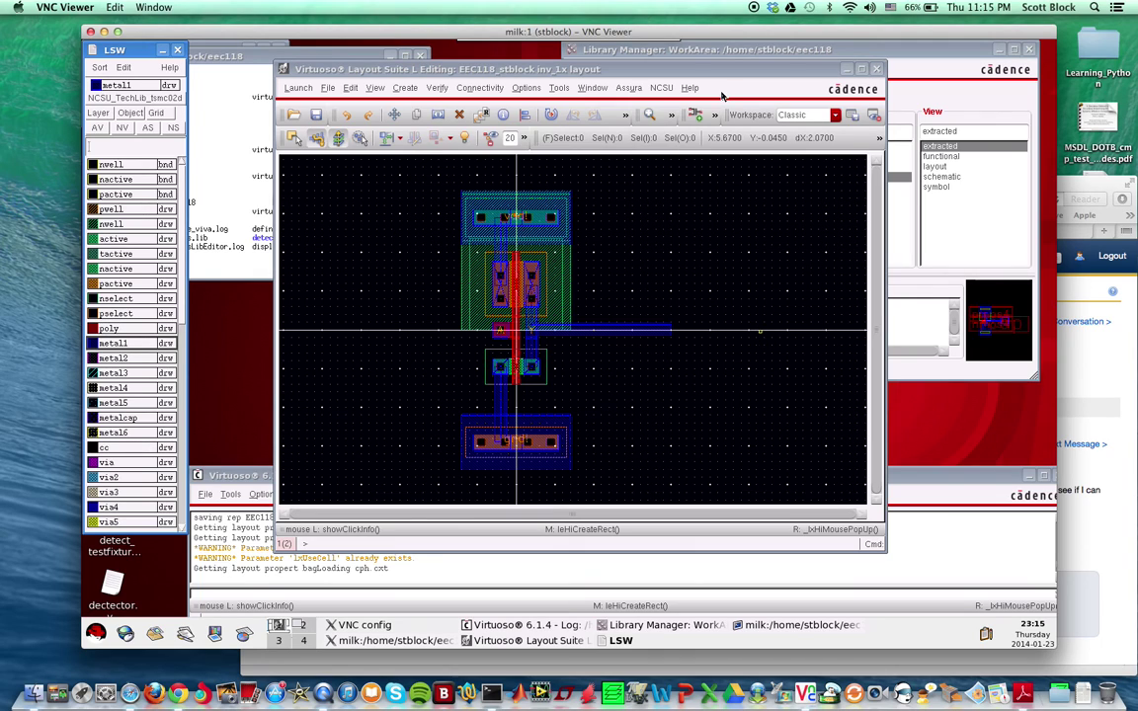
Draw a large metal1 rectangle to the right of the inverter's output line.
{"action": "left_click", "coordinate": [717, 214]}
{"action": "scroll", "coordinate": [716, 213], "scroll_direction": "right", "scroll_amount": 1}
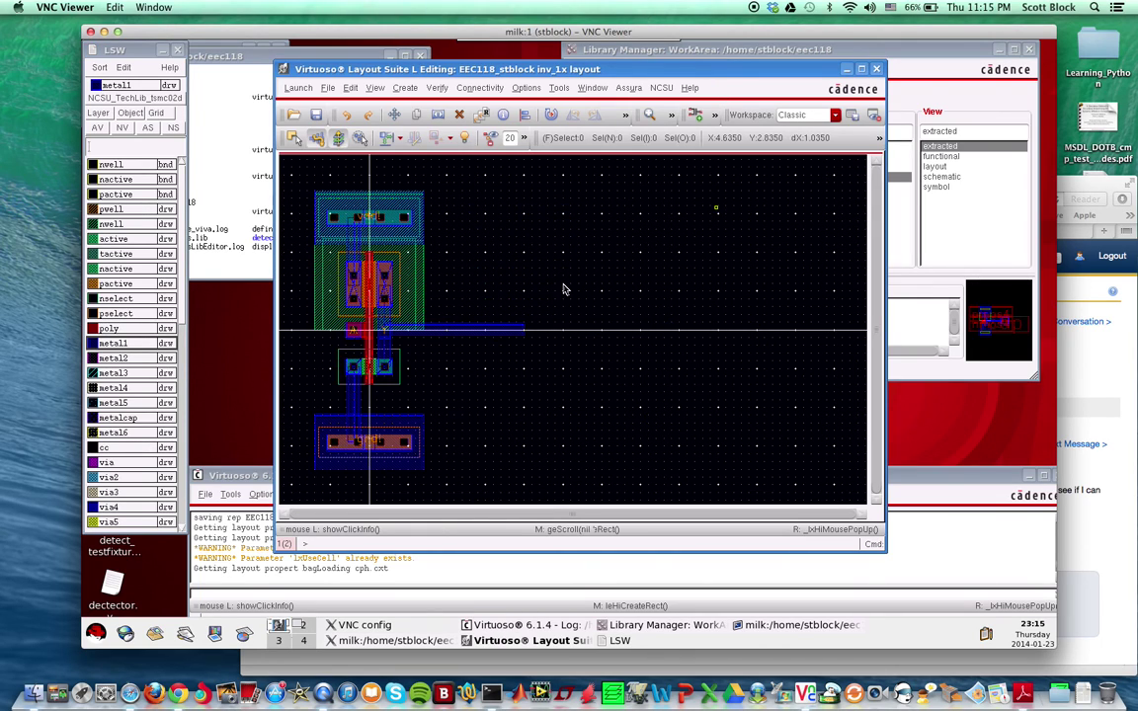
{"action": "key", "text": "r"}
{"action": "left_click", "coordinate": [525, 408]}
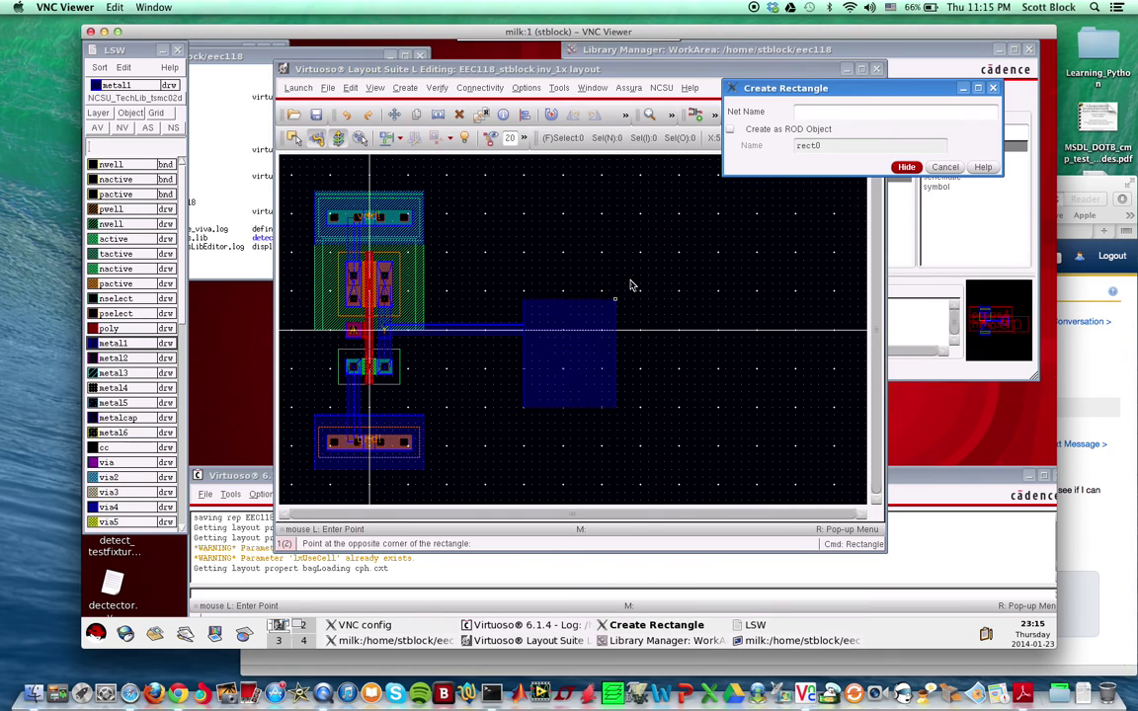
{"action": "left_click", "coordinate": [679, 257]}
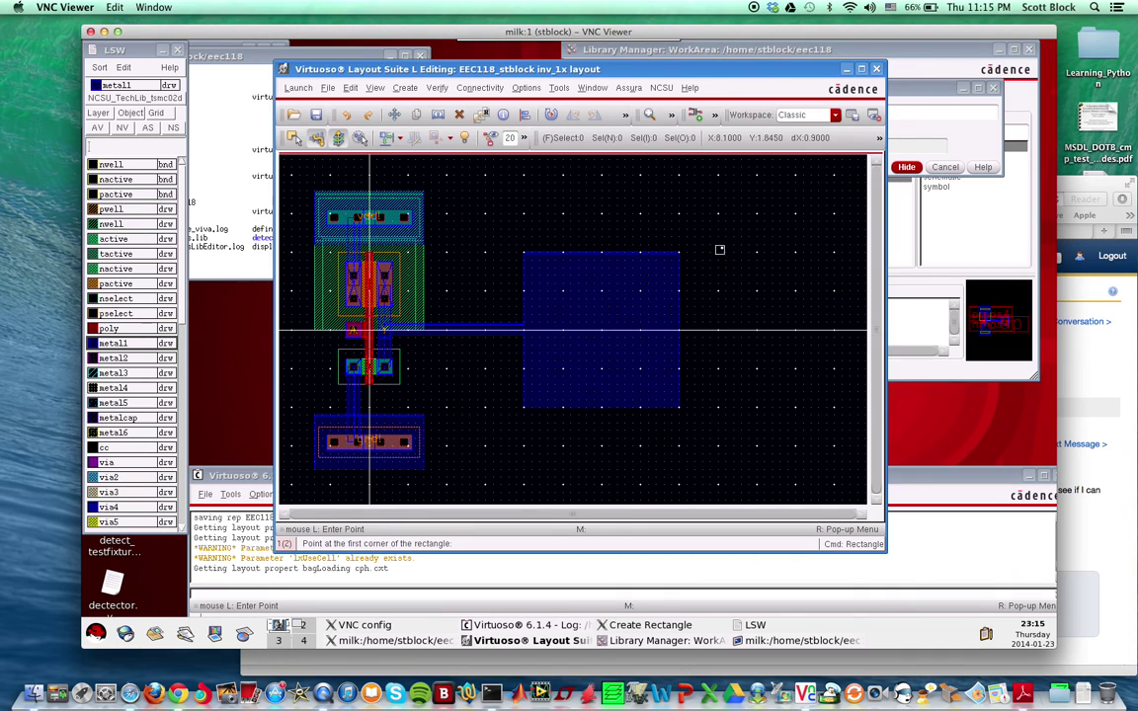
{"action": "key", "text": "Escape"}
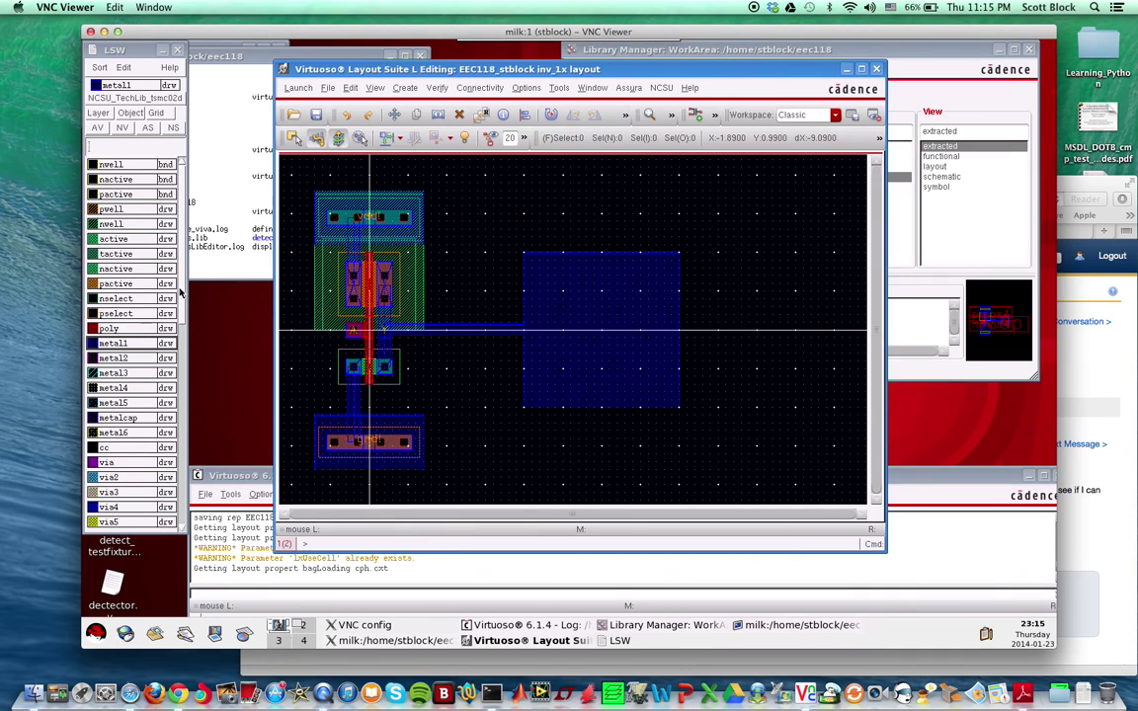
Switch to metal2 and draw a slightly smaller rectangle inside the metal1 plate.
{"action": "left_click", "coordinate": [170, 330]}
{"action": "scroll", "coordinate": [166, 324], "scroll_direction": "down", "scroll_amount": 4}
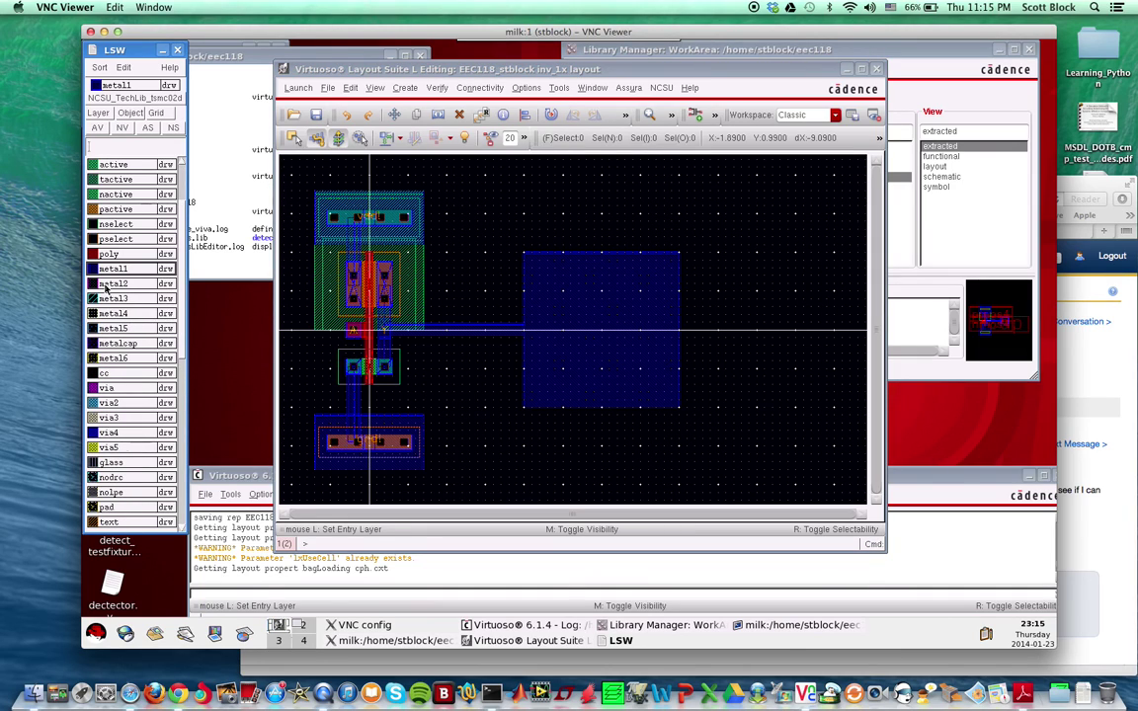
{"action": "left_click", "coordinate": [111, 284]}
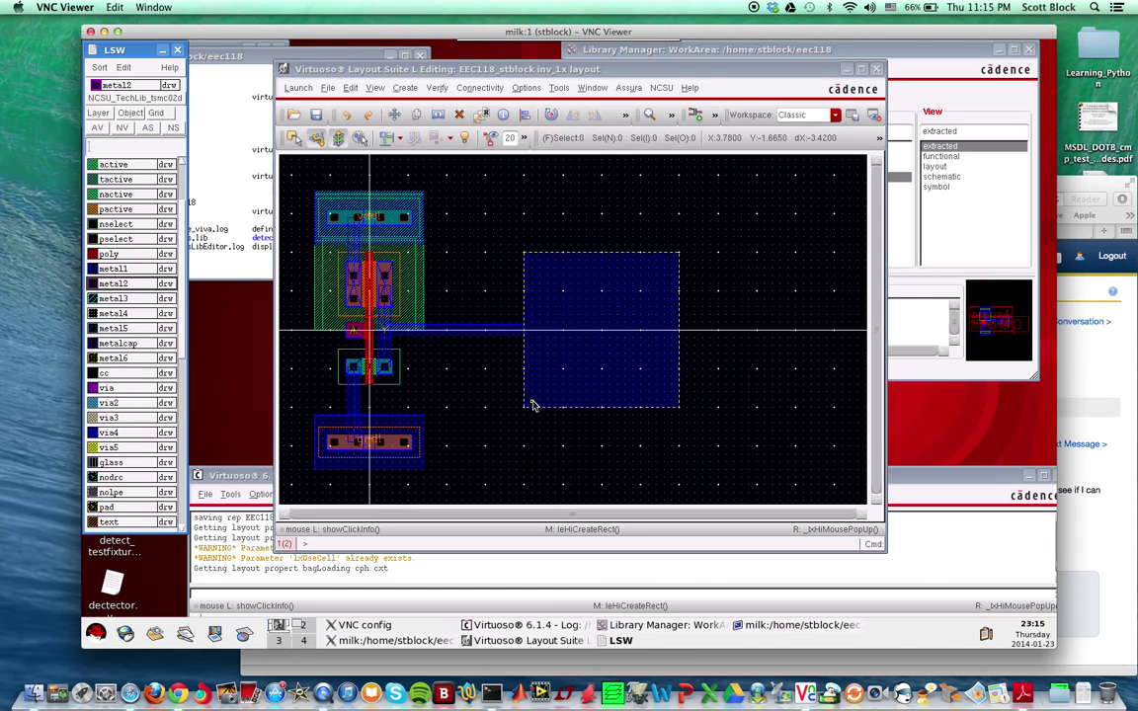
{"action": "left_click", "coordinate": [575, 204]}
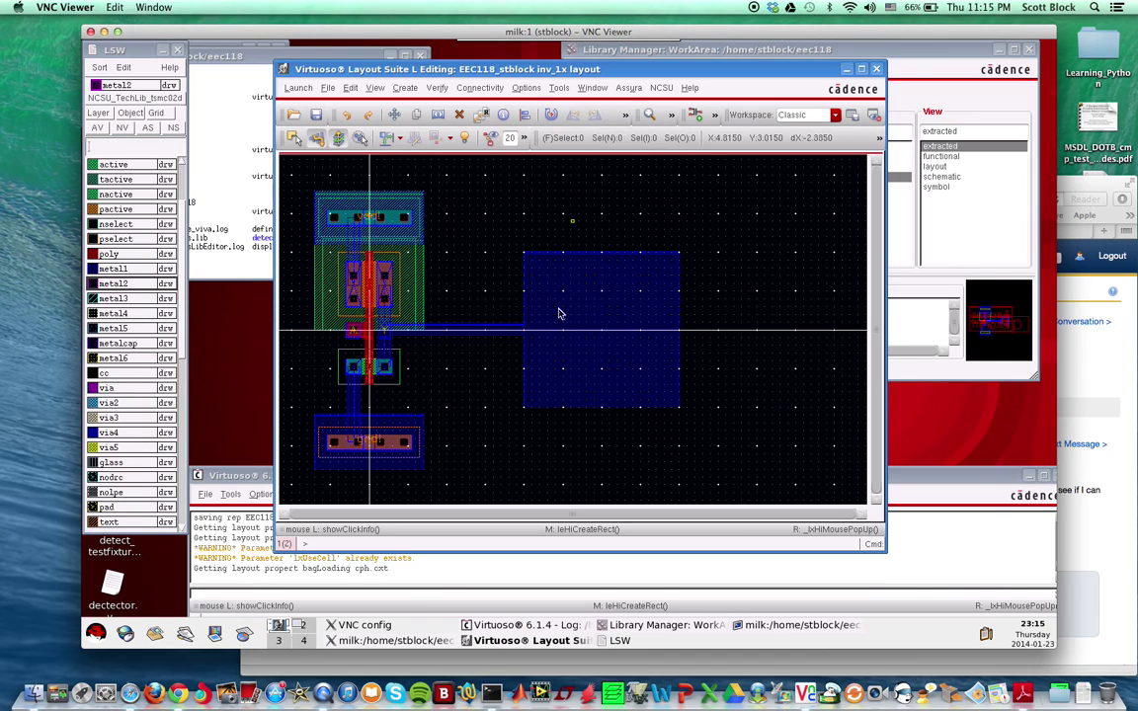
{"action": "key", "text": "r"}
{"action": "left_click", "coordinate": [531, 406]}
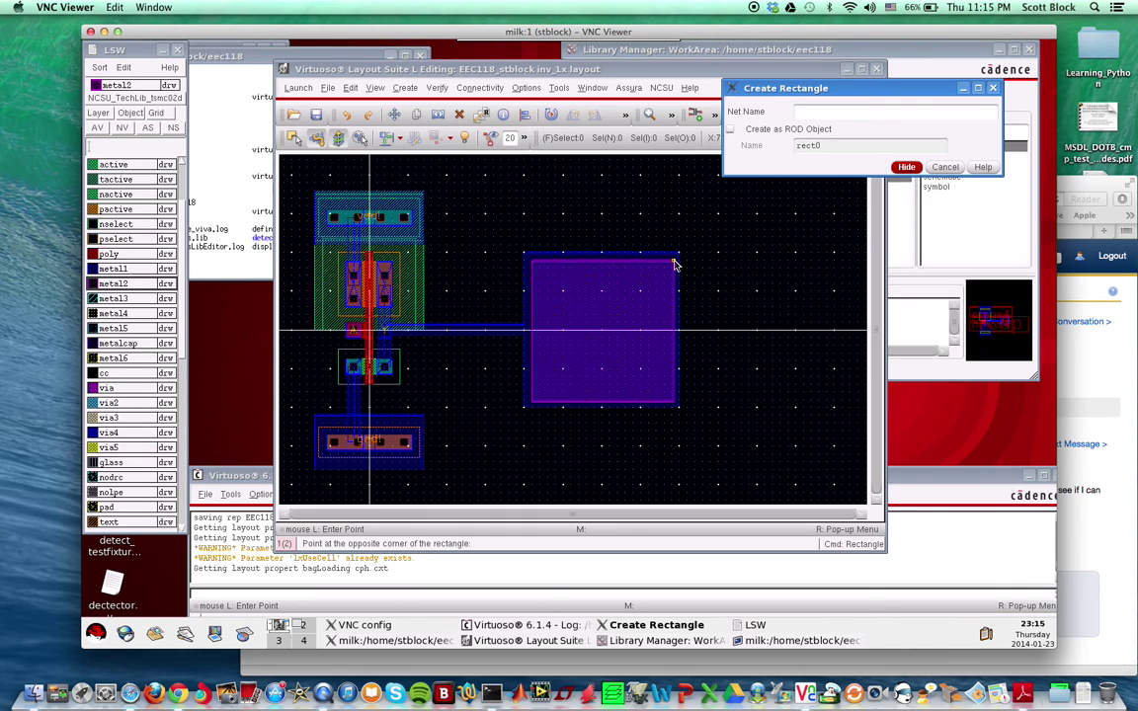
{"action": "left_click", "coordinate": [675, 262]}
{"action": "key", "text": "Escape"}
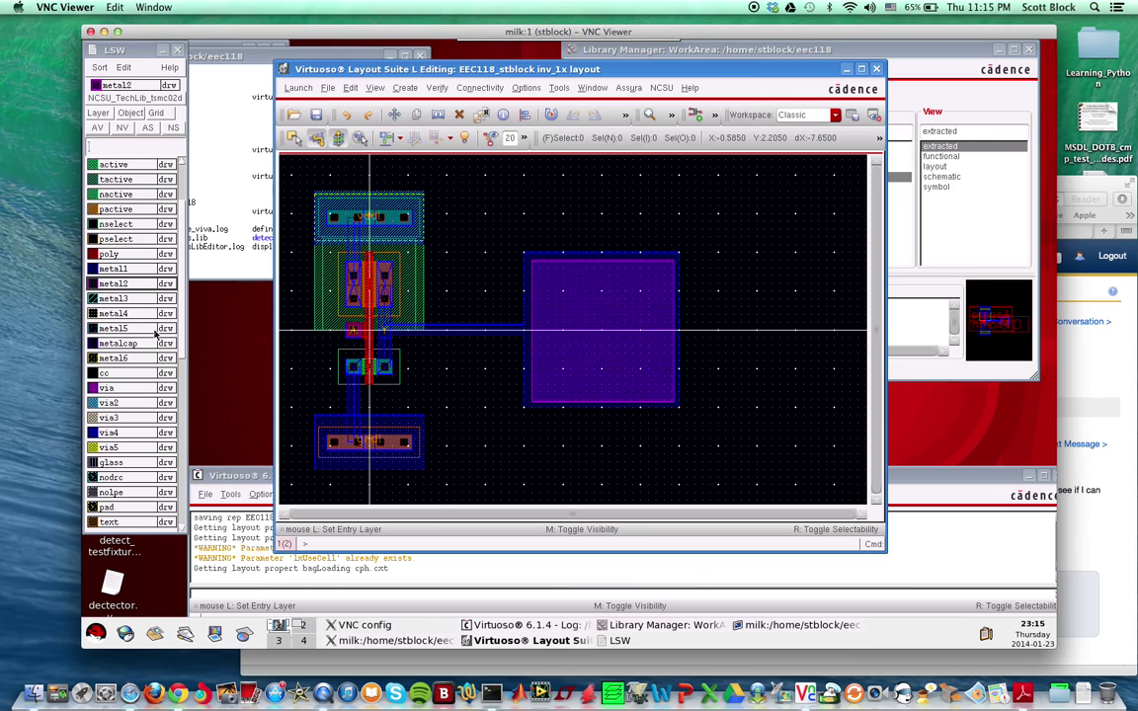
Select cap_id drw and draw a marker rectangle covering the metal2 plate.
{"action": "scroll", "coordinate": [182, 339], "scroll_direction": "down", "scroll_amount": 1}
{"action": "scroll", "coordinate": [182, 339], "scroll_direction": "down", "scroll_amount": 5}
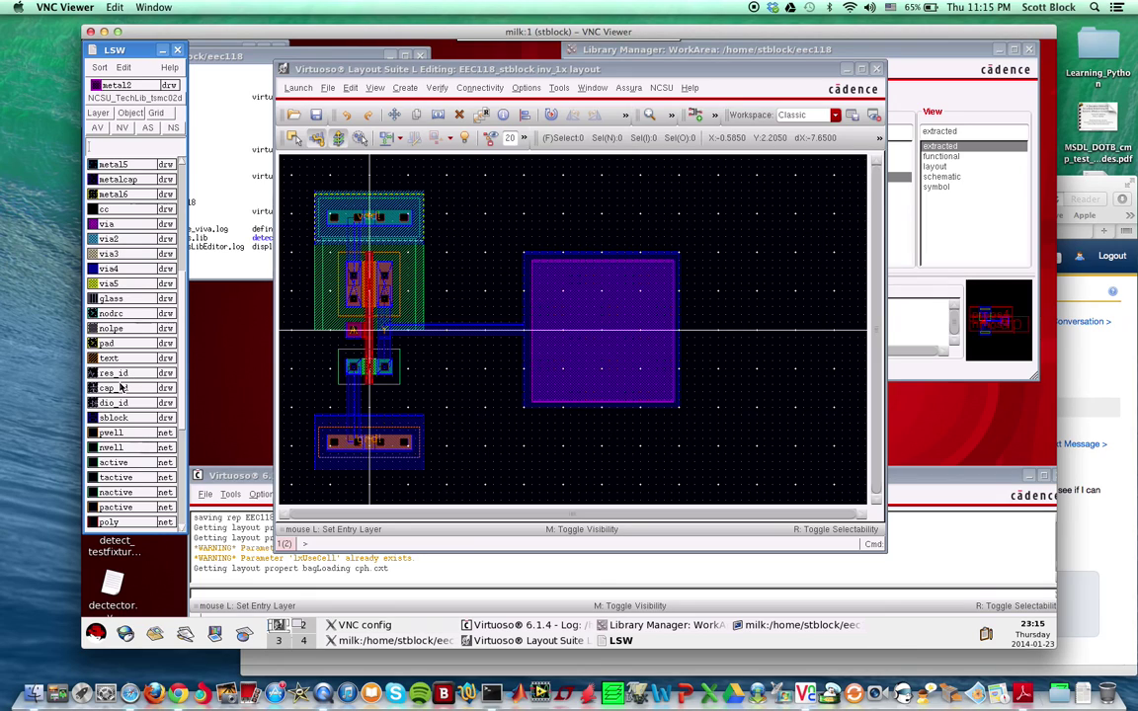
{"action": "left_click", "coordinate": [114, 392]}
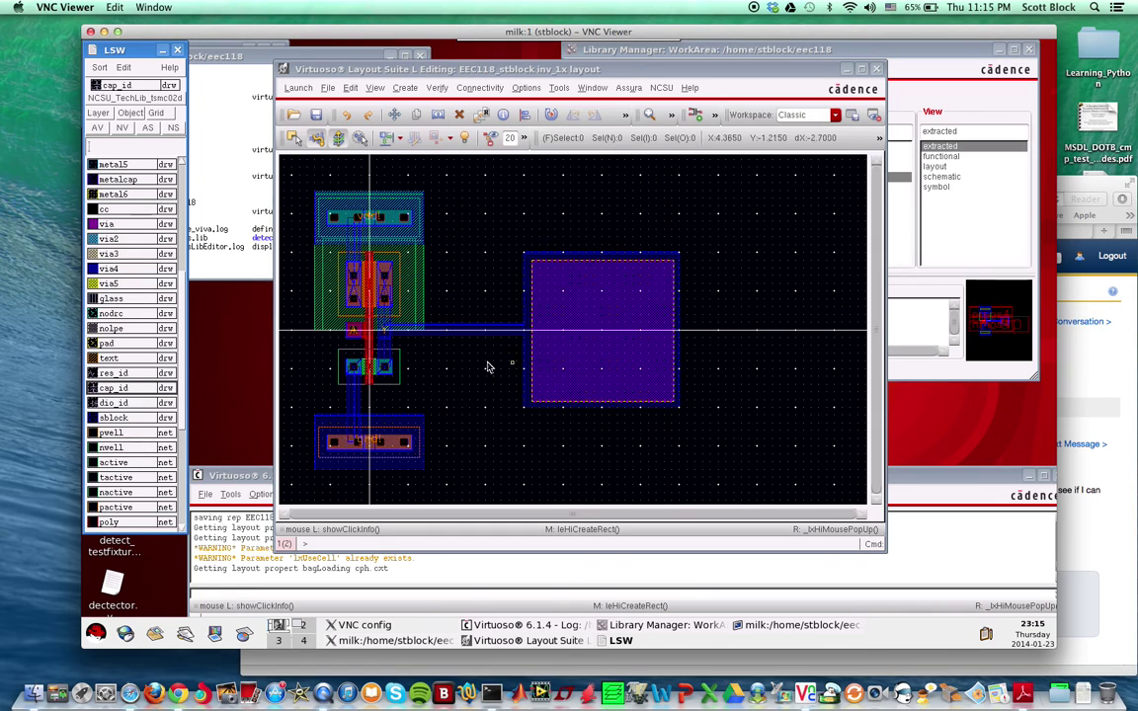
{"action": "left_click", "coordinate": [516, 391]}
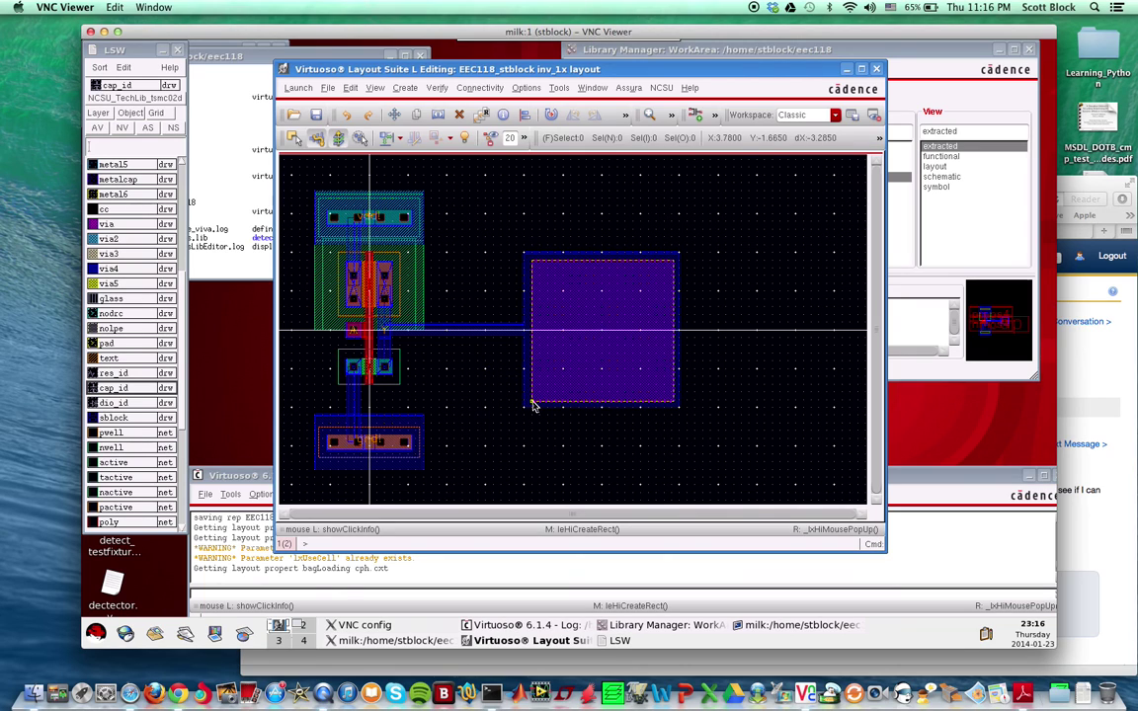
{"action": "key", "text": "r"}
{"action": "left_click", "coordinate": [535, 403]}
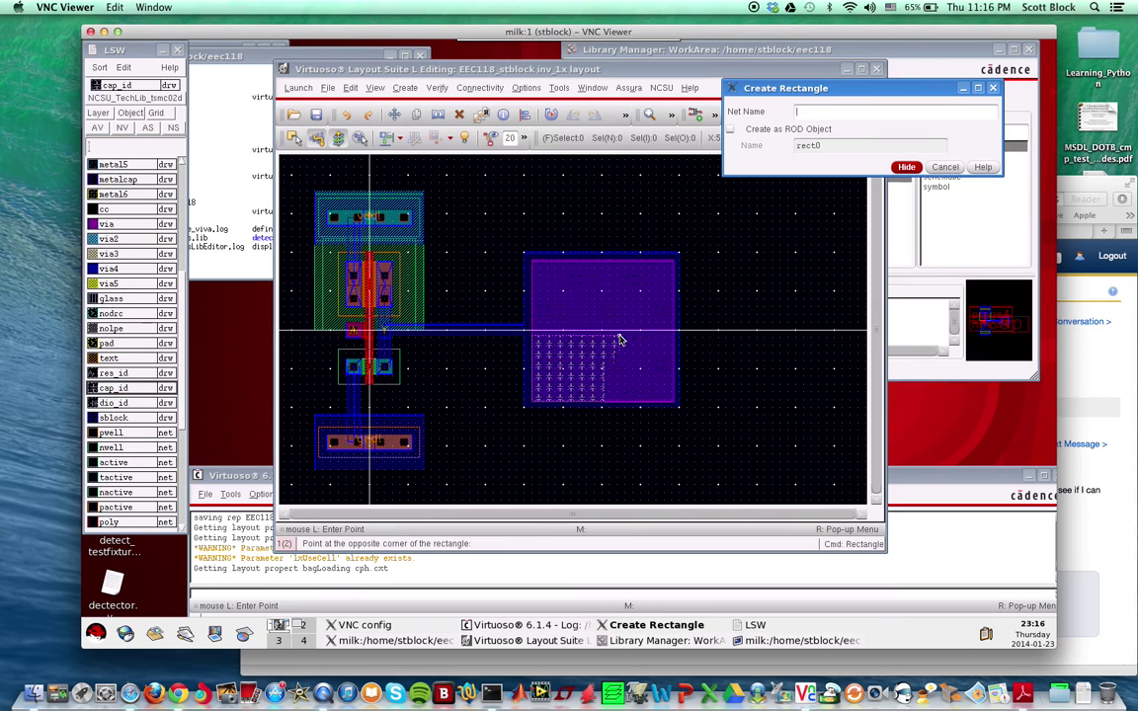
{"action": "left_click", "coordinate": [674, 263]}
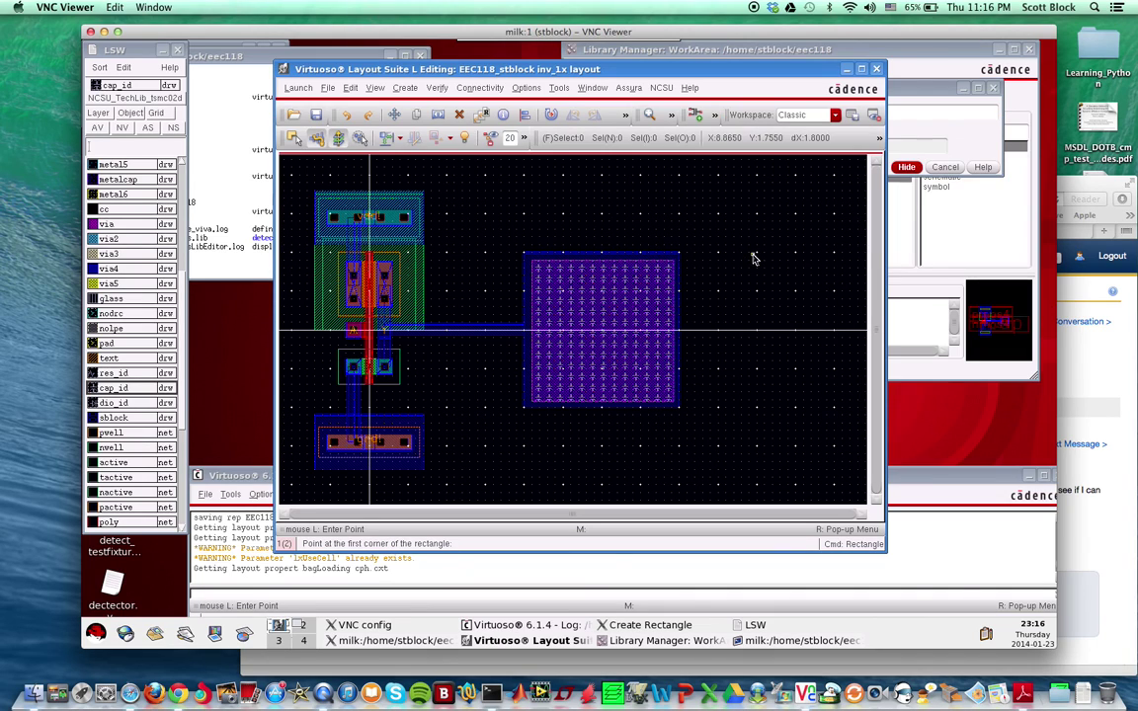
{"action": "key", "text": "Escape"}
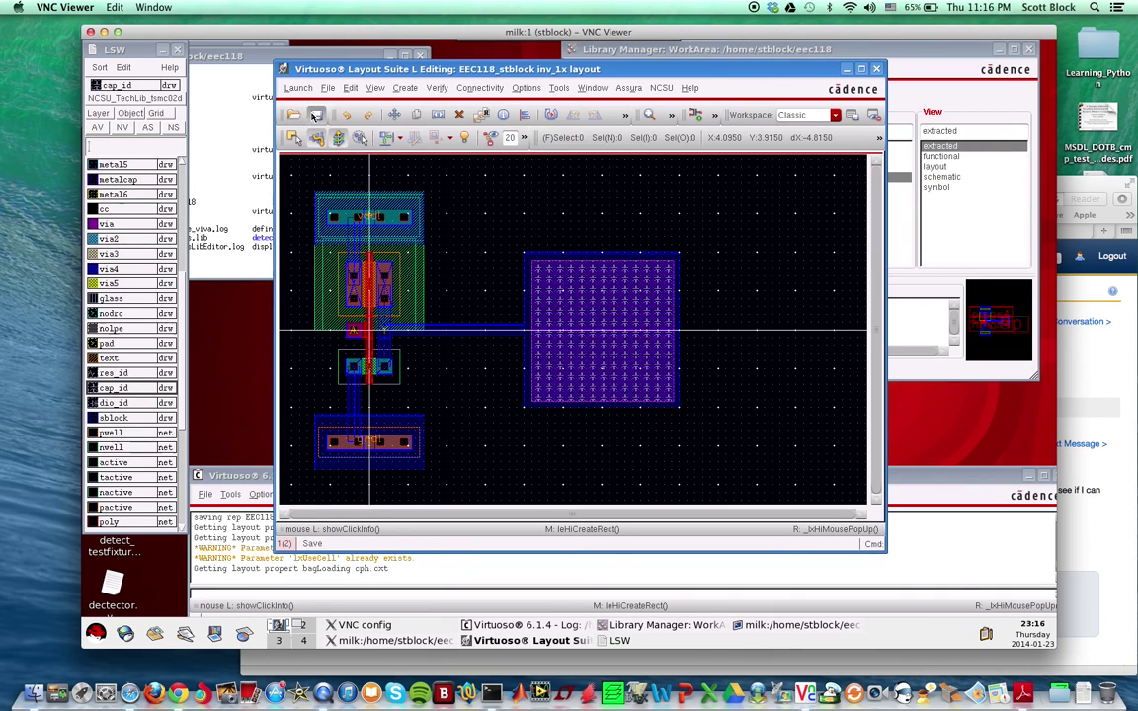
Run a design rule check on the inv_1x layout.
{"action": "left_click", "coordinate": [436, 88]}
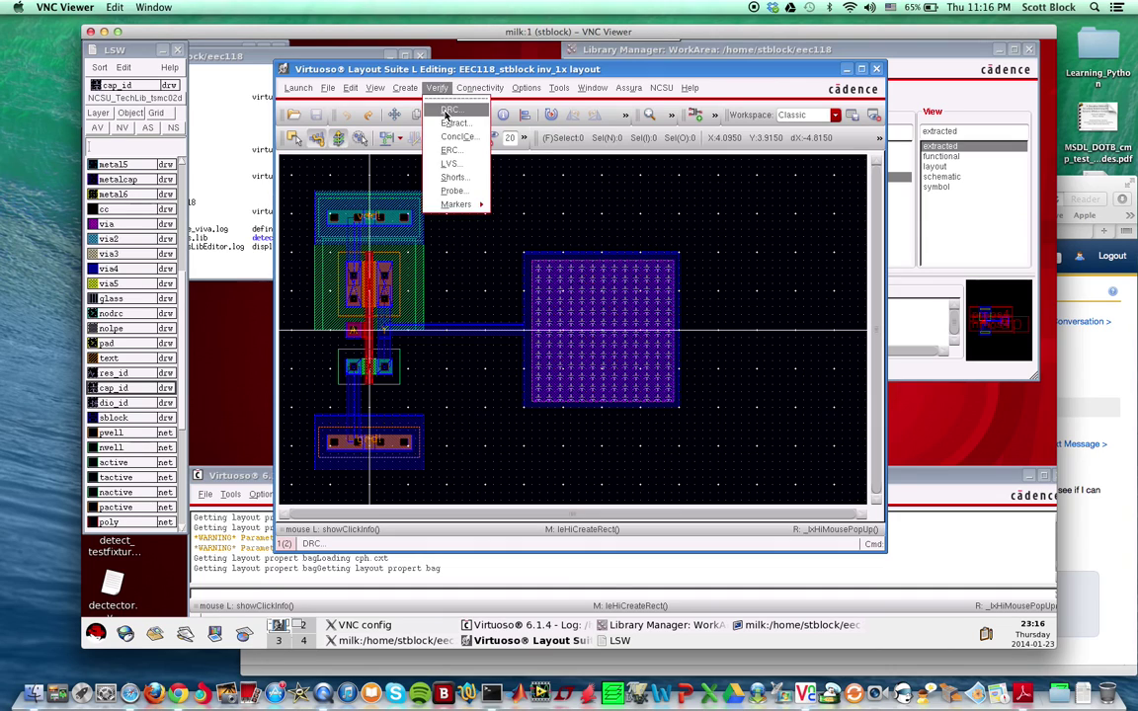
{"action": "left_click", "coordinate": [450, 104]}
{"action": "left_click", "coordinate": [507, 416]}
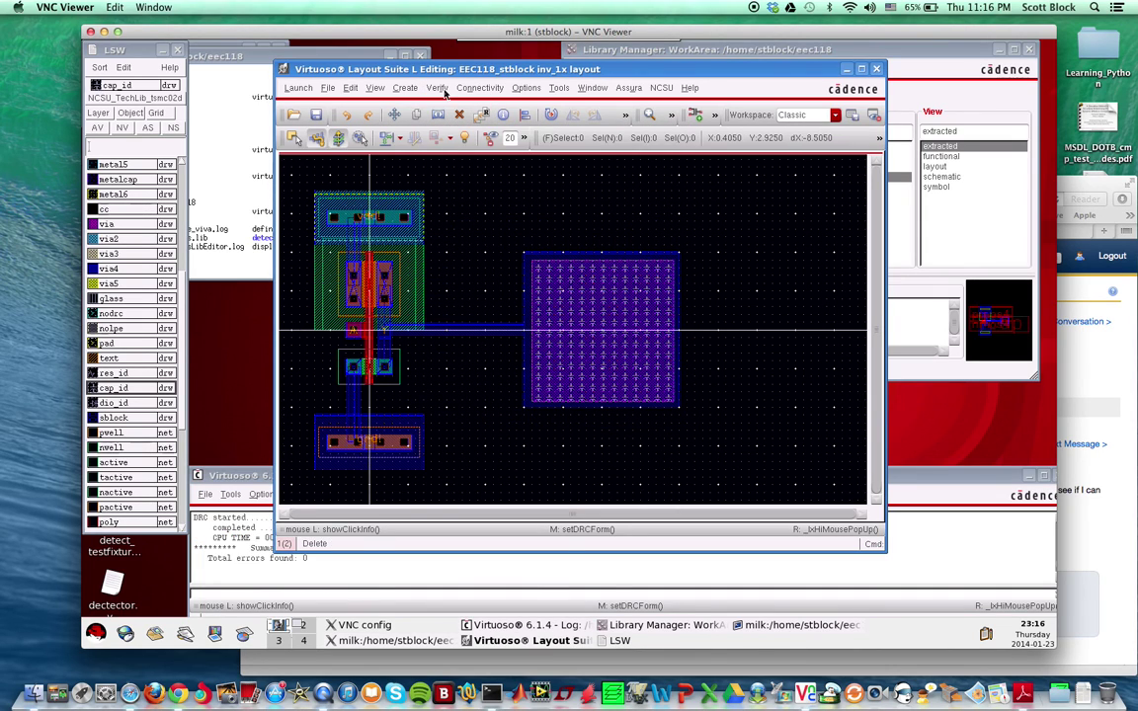
Run Verify > Extract on the inverter layout to create the extracted view.
{"action": "left_click", "coordinate": [436, 88]}
{"action": "left_click", "coordinate": [457, 123]}
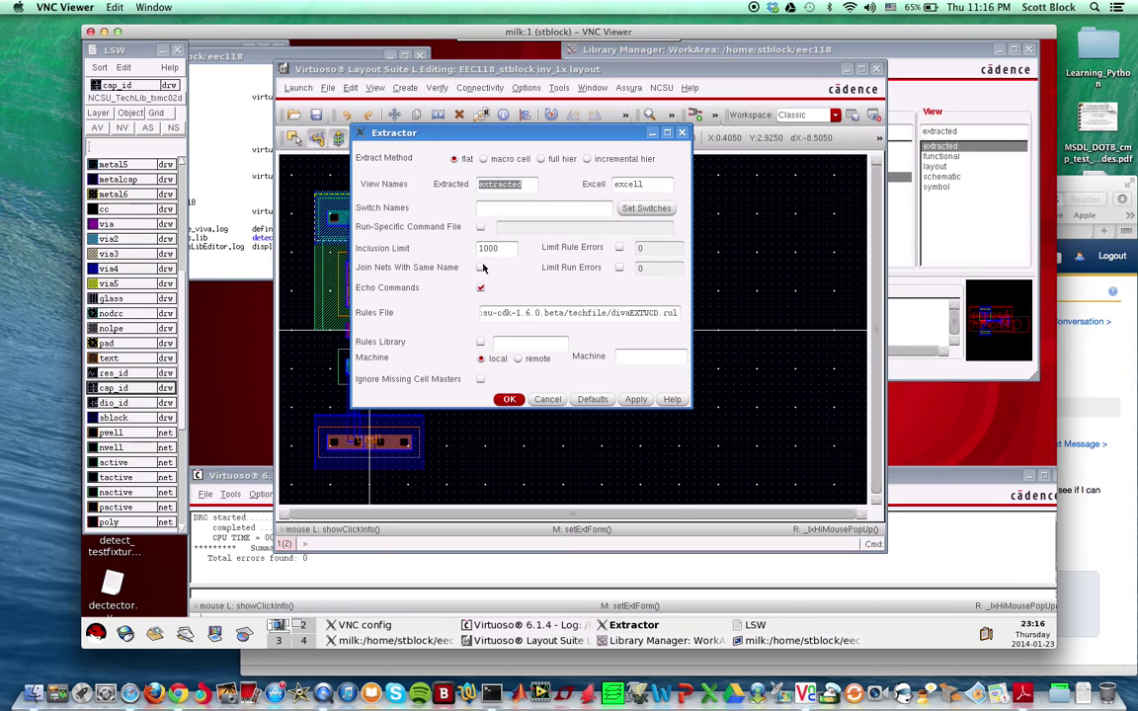
{"action": "left_click", "coordinate": [510, 400]}
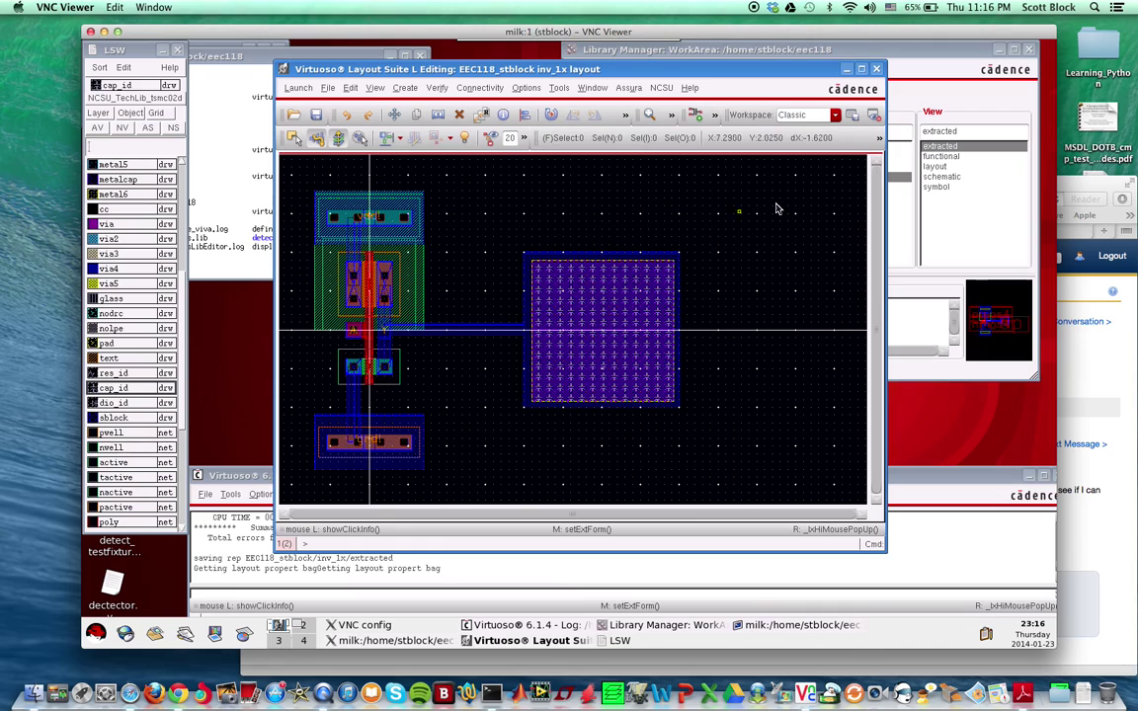
Open the extracted view and confirm the cap instance is from UCD_Analog_Parts, about 1.01 fF.
{"action": "left_click", "coordinate": [247, 493]}
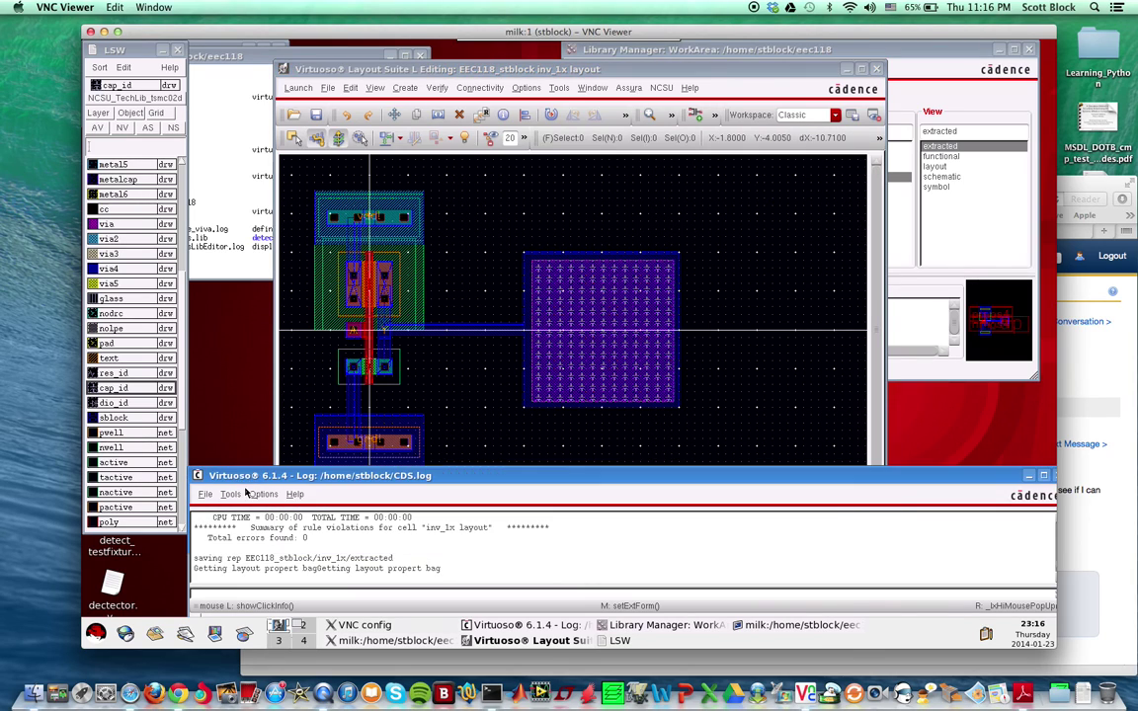
{"action": "left_click", "coordinate": [926, 41]}
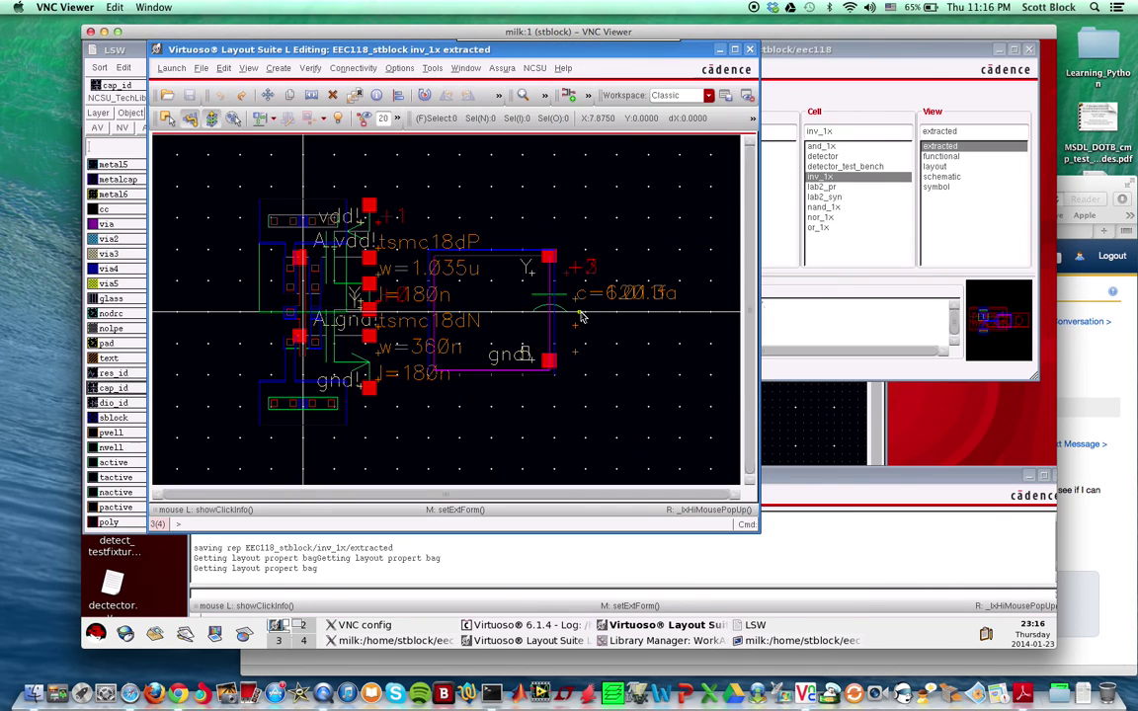
{"action": "left_click", "coordinate": [561, 306]}
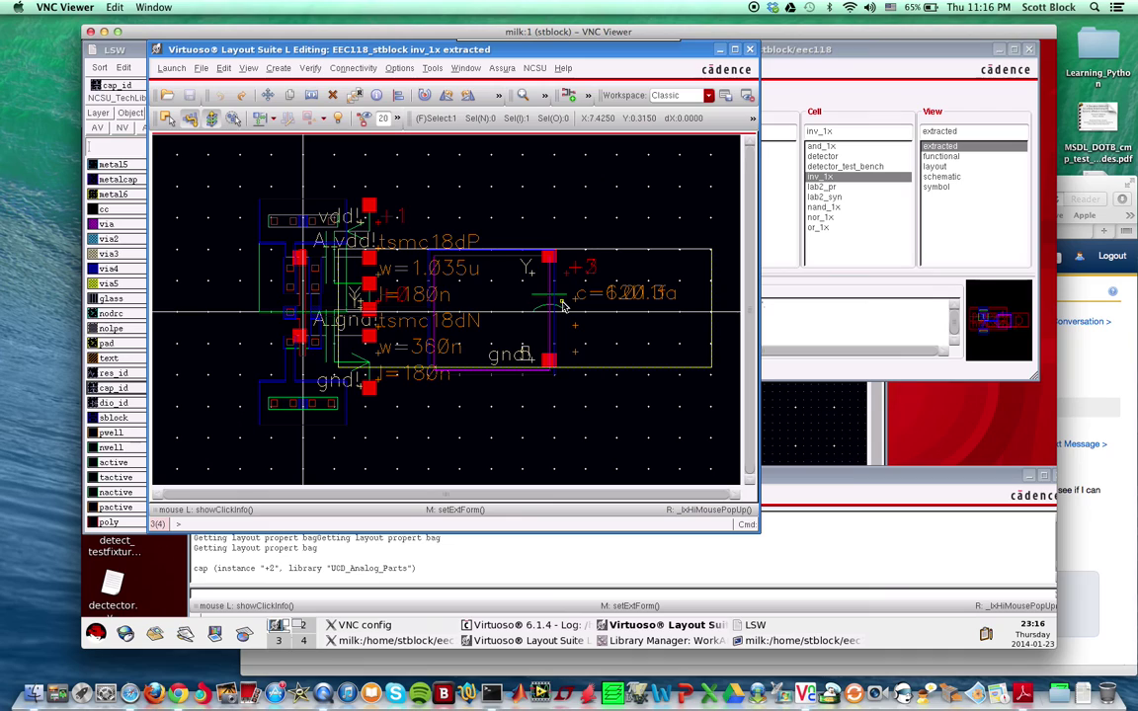
{"action": "key", "text": "q"}
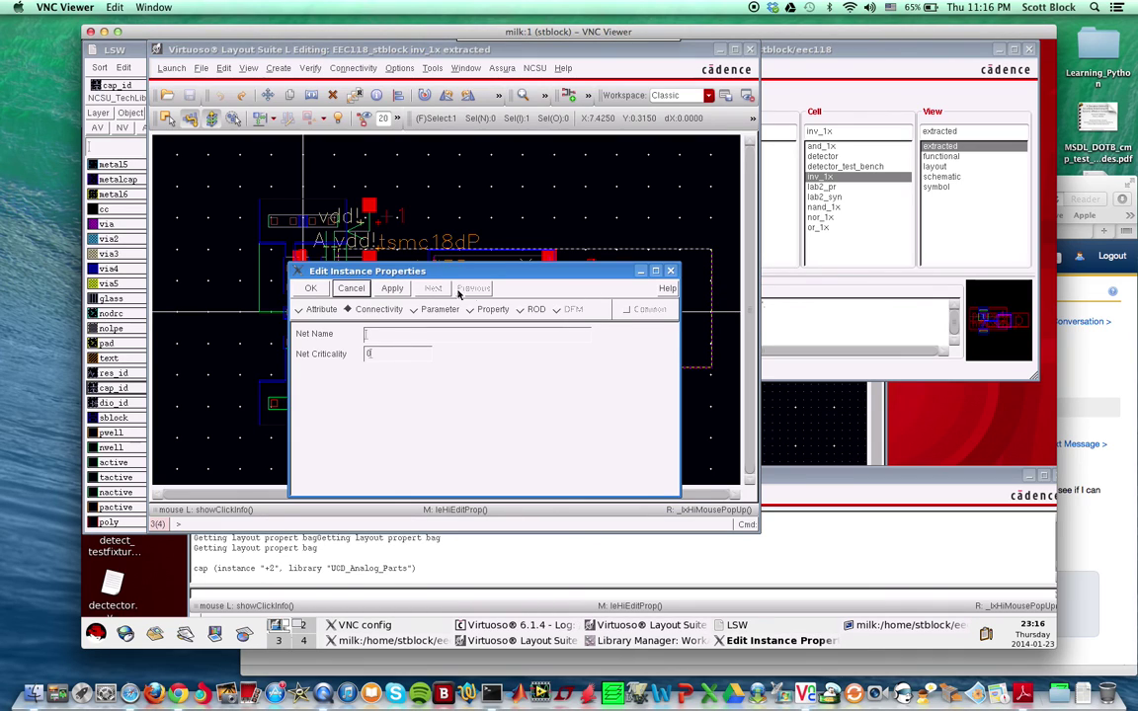
{"action": "left_click", "coordinate": [307, 309]}
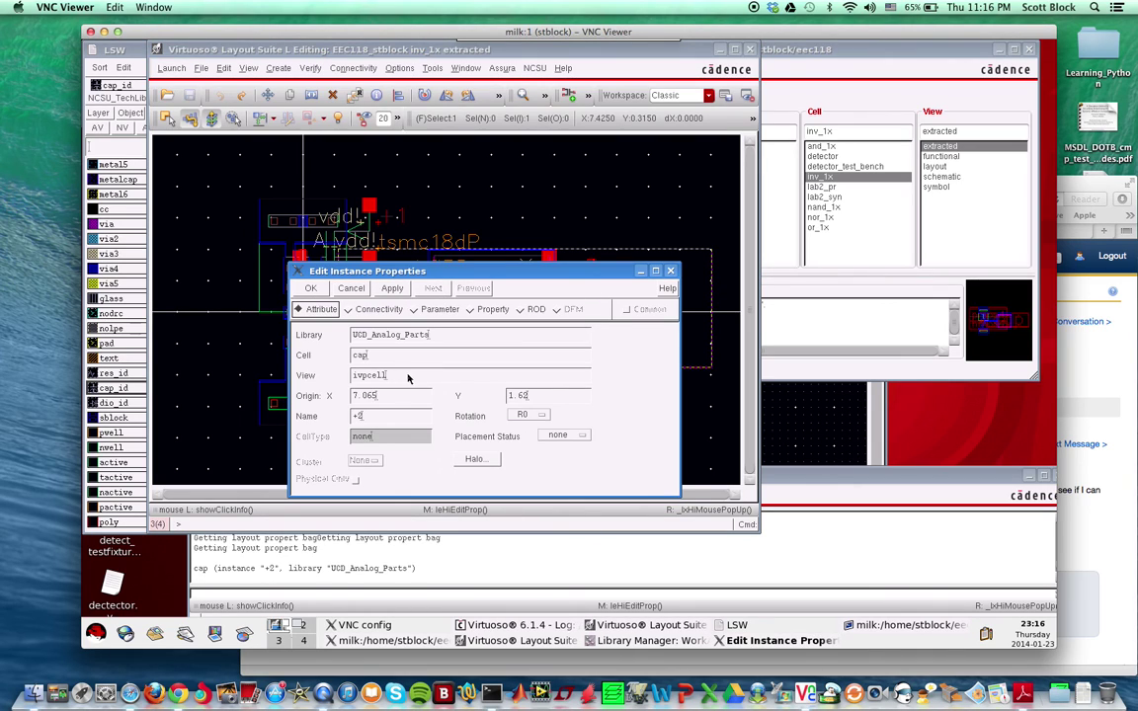
{"action": "left_click", "coordinate": [416, 308]}
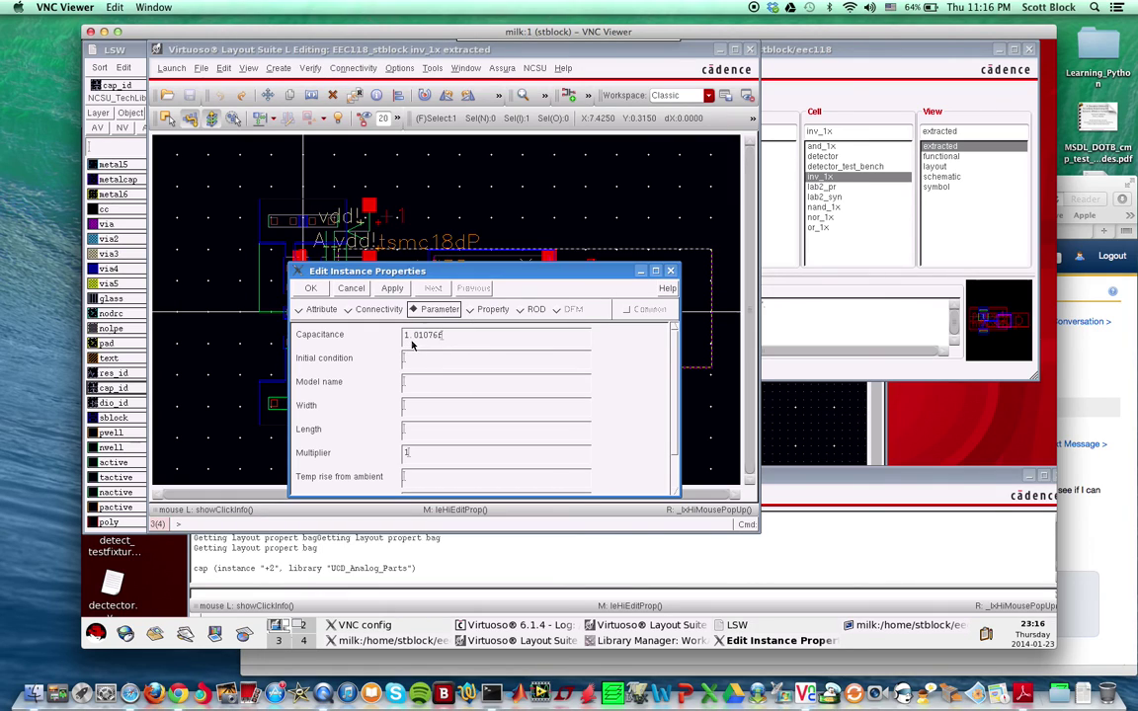
{"action": "left_click", "coordinate": [671, 271]}
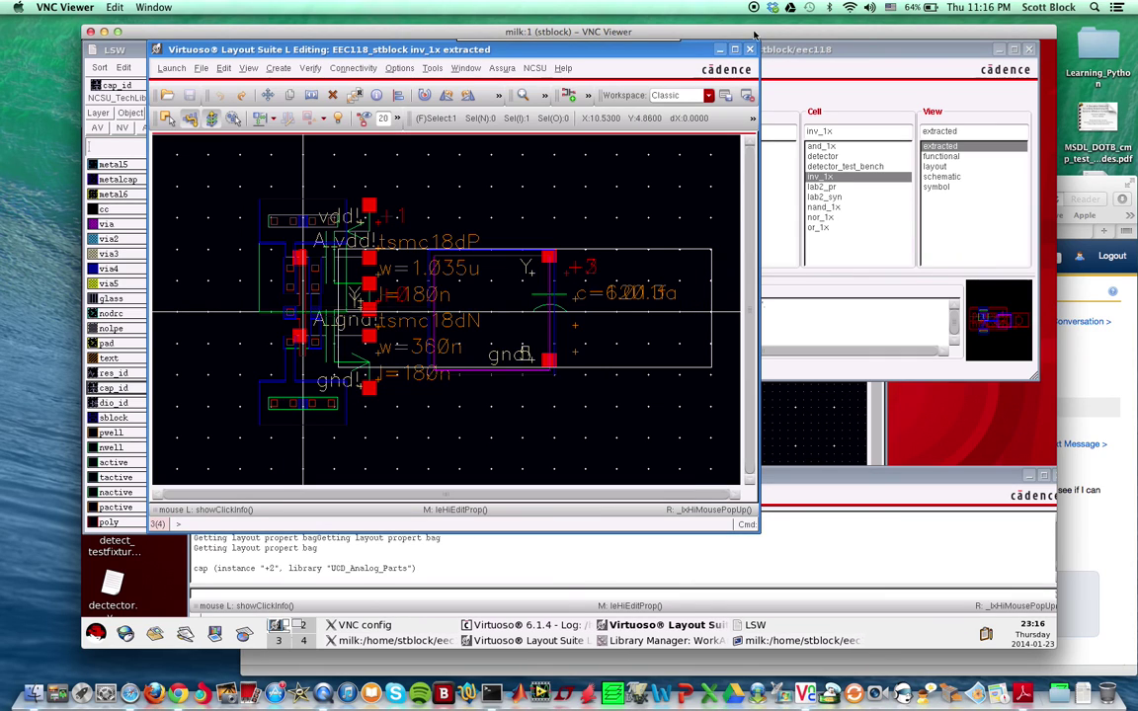
{"action": "left_click", "coordinate": [795, 394]}
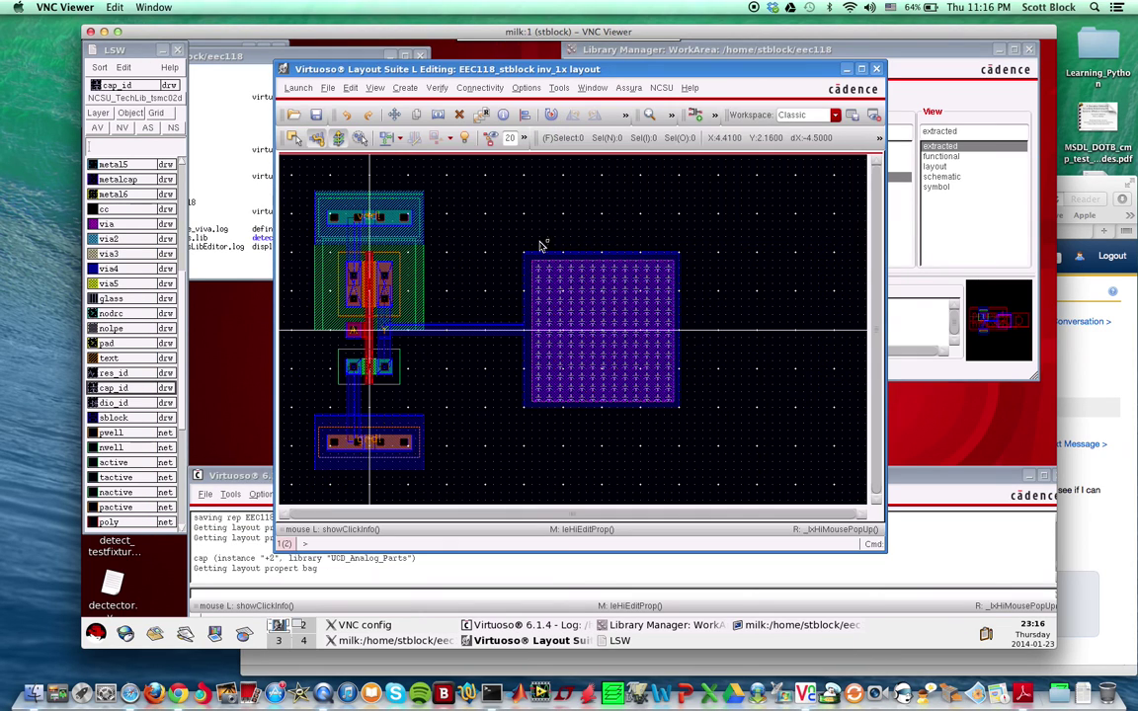
Copy the capacitor plate shapes as a 2×2 array (Rows 2, Columns 2), then deselect.
{"action": "left_click_drag", "start_coordinate": [502, 219], "coordinate": [713, 398]}
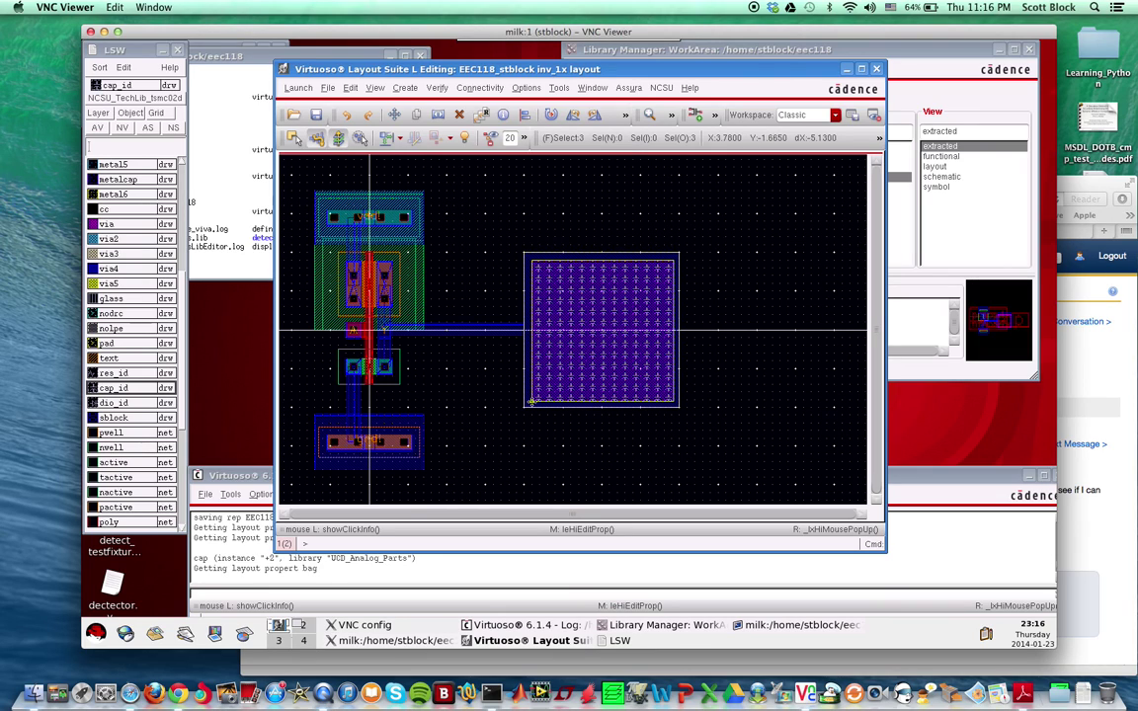
{"action": "key", "text": "c"}
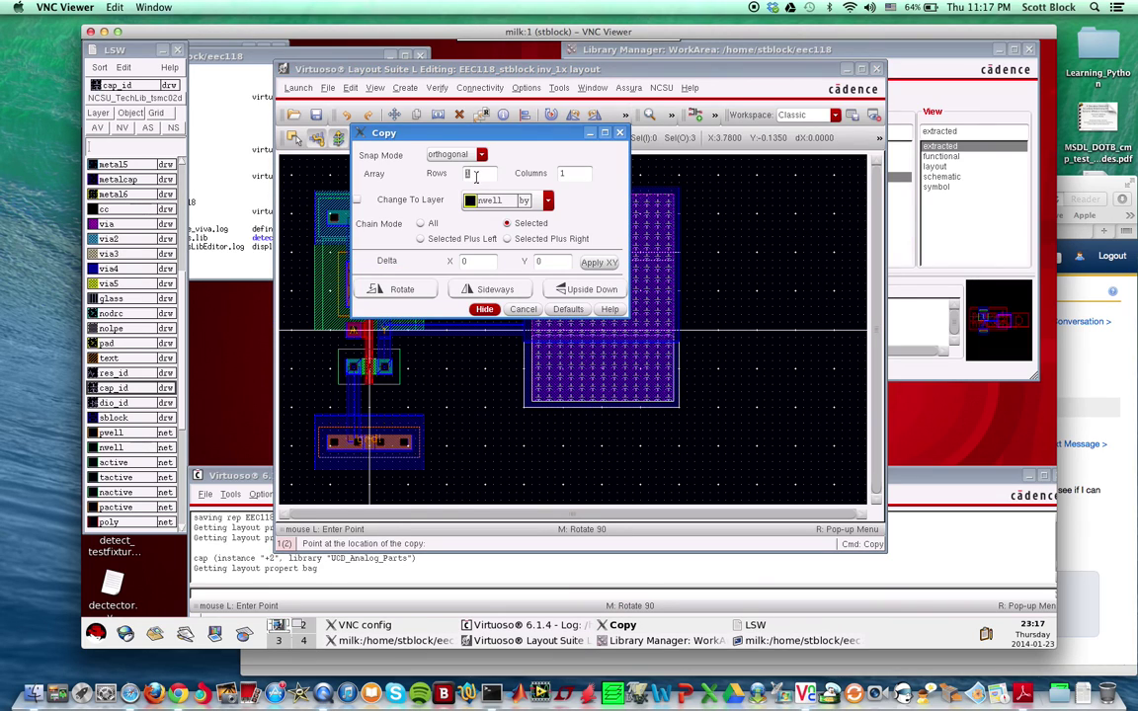
{"action": "left_click", "coordinate": [582, 172]}
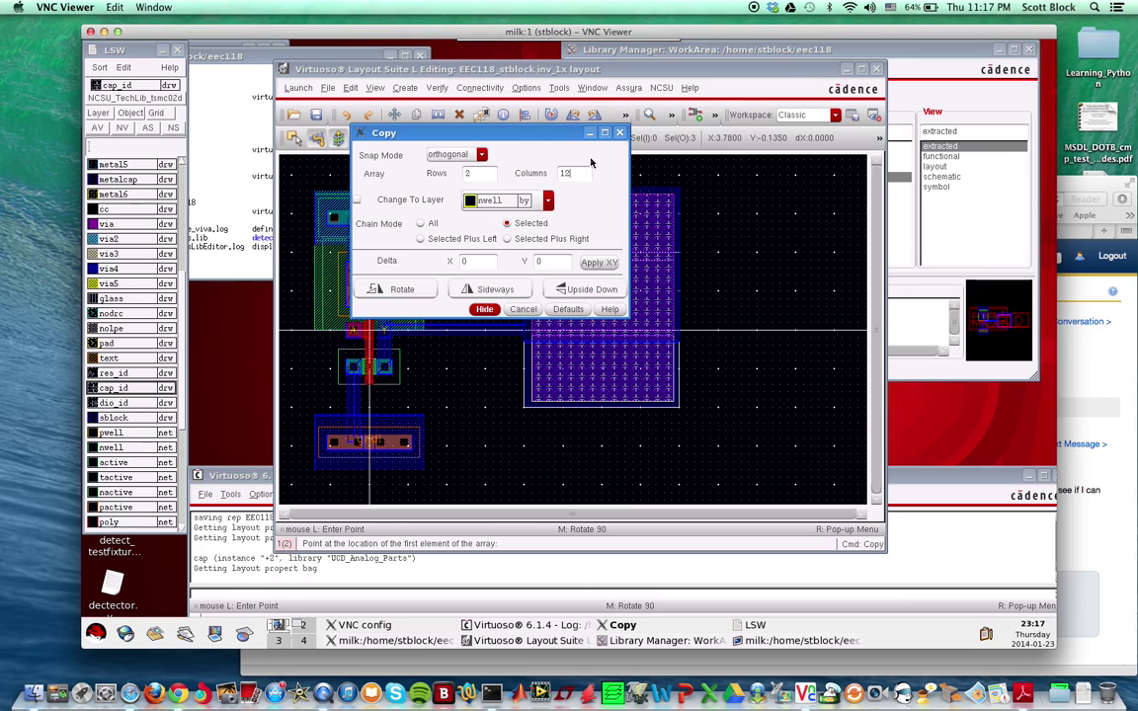
{"action": "left_click", "coordinate": [640, 69]}
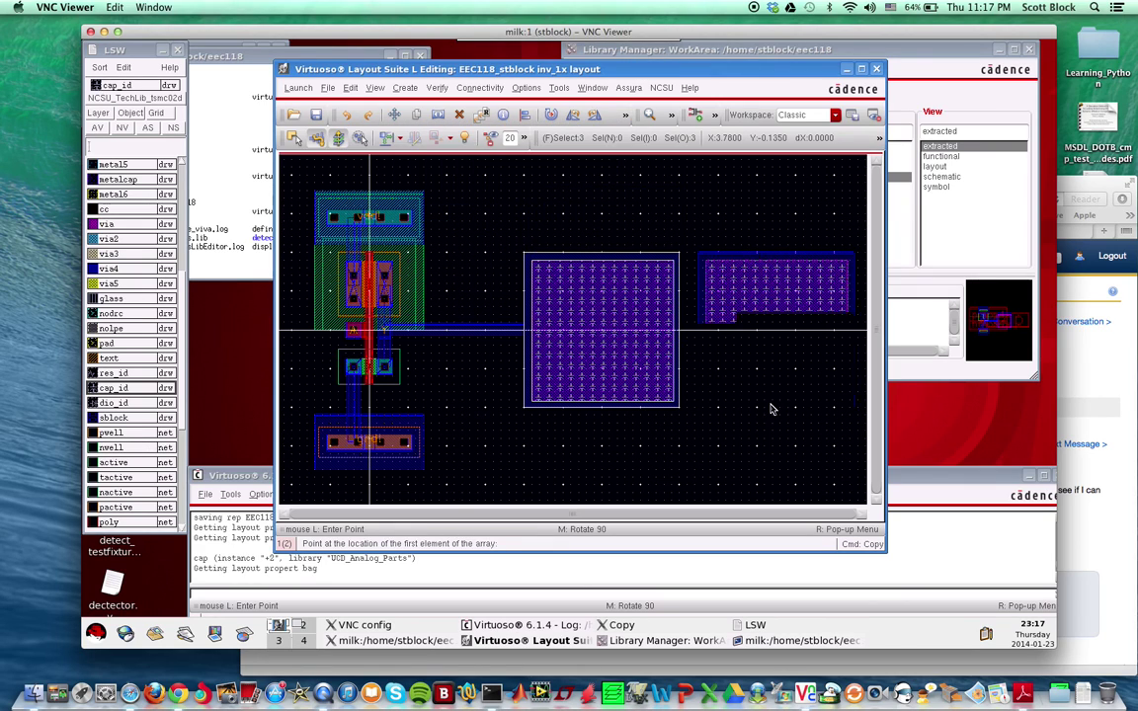
{"action": "left_click", "coordinate": [673, 400]}
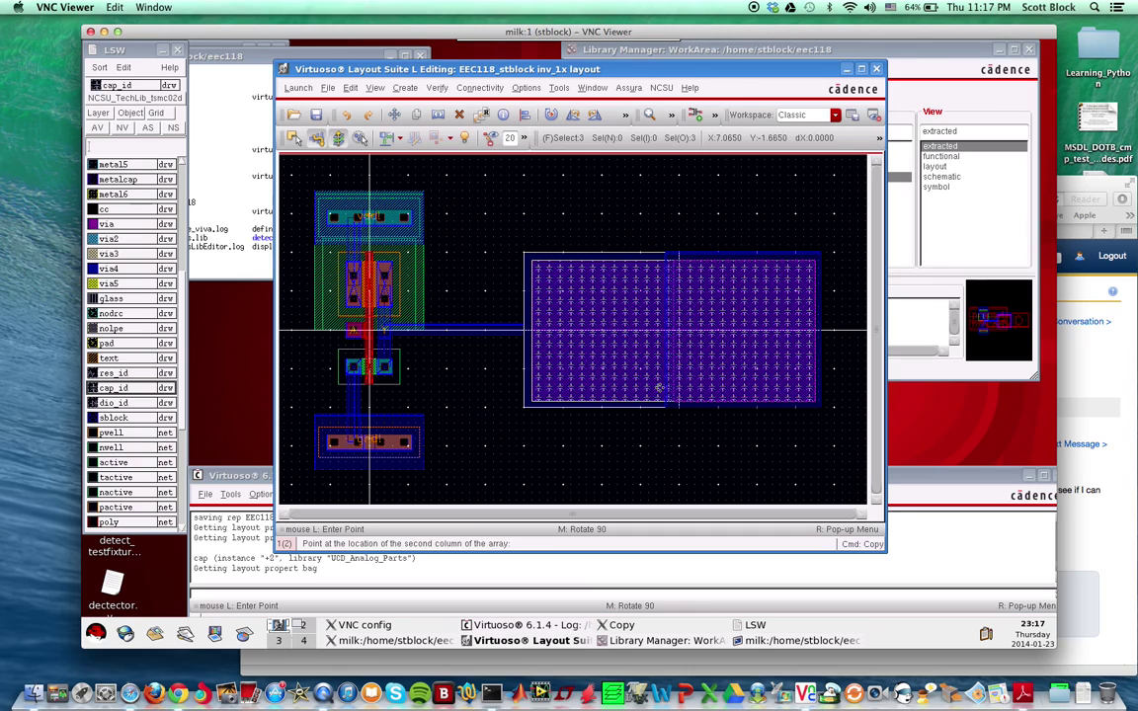
{"action": "left_click", "coordinate": [628, 259]}
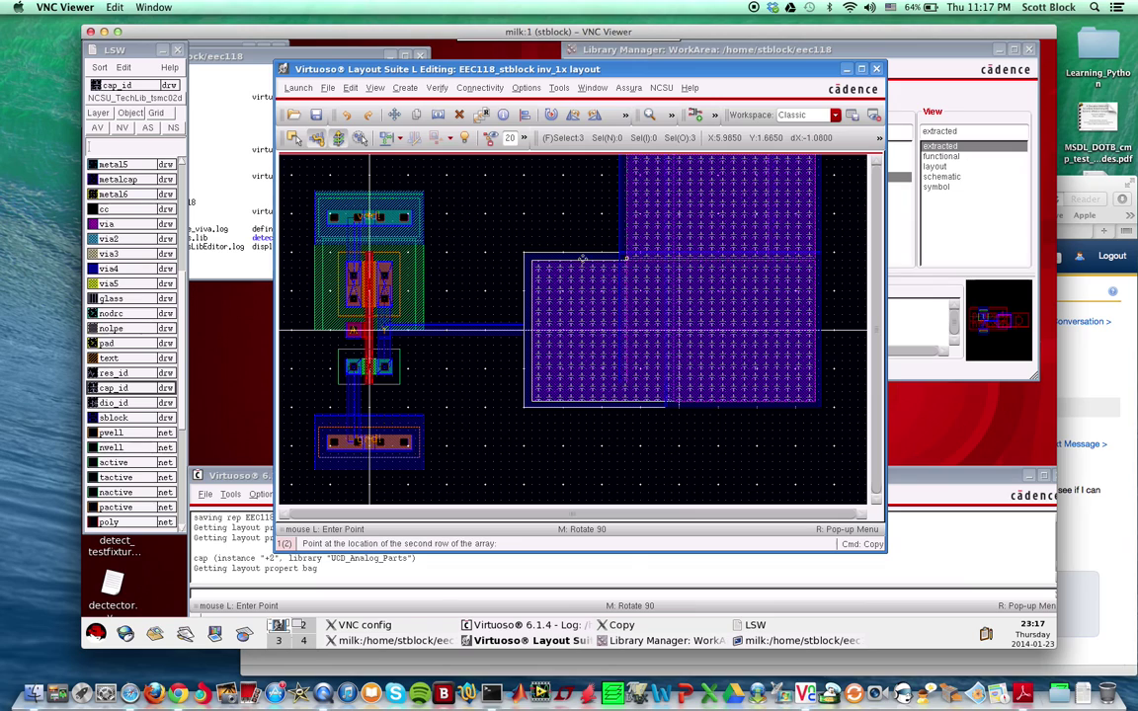
{"action": "left_click", "coordinate": [529, 262]}
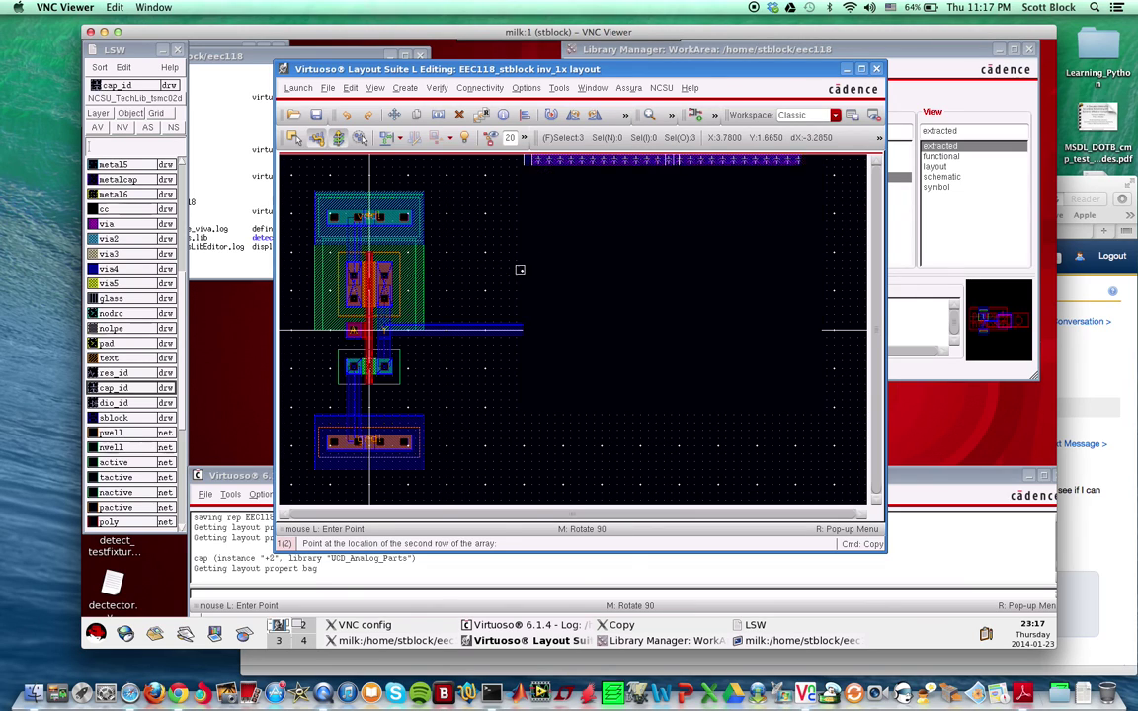
{"action": "left_click", "coordinate": [443, 259]}
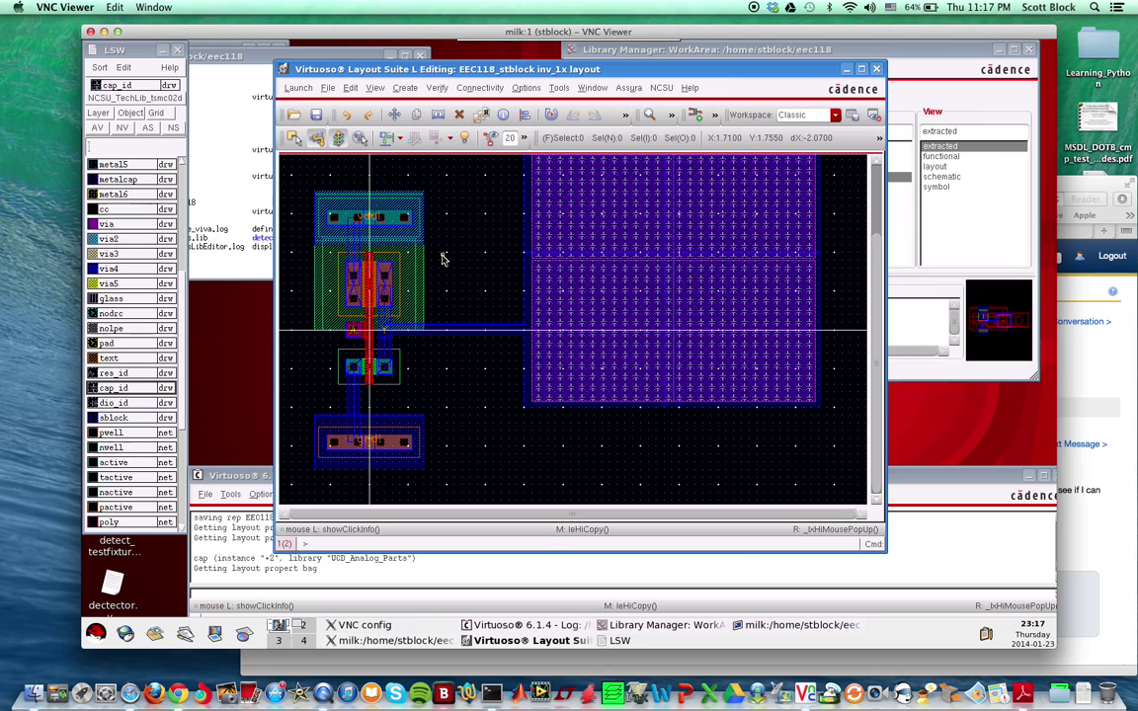
Fit the view, save the enlarged capacitor layout, and run a DRC.
{"action": "key", "text": "f"}
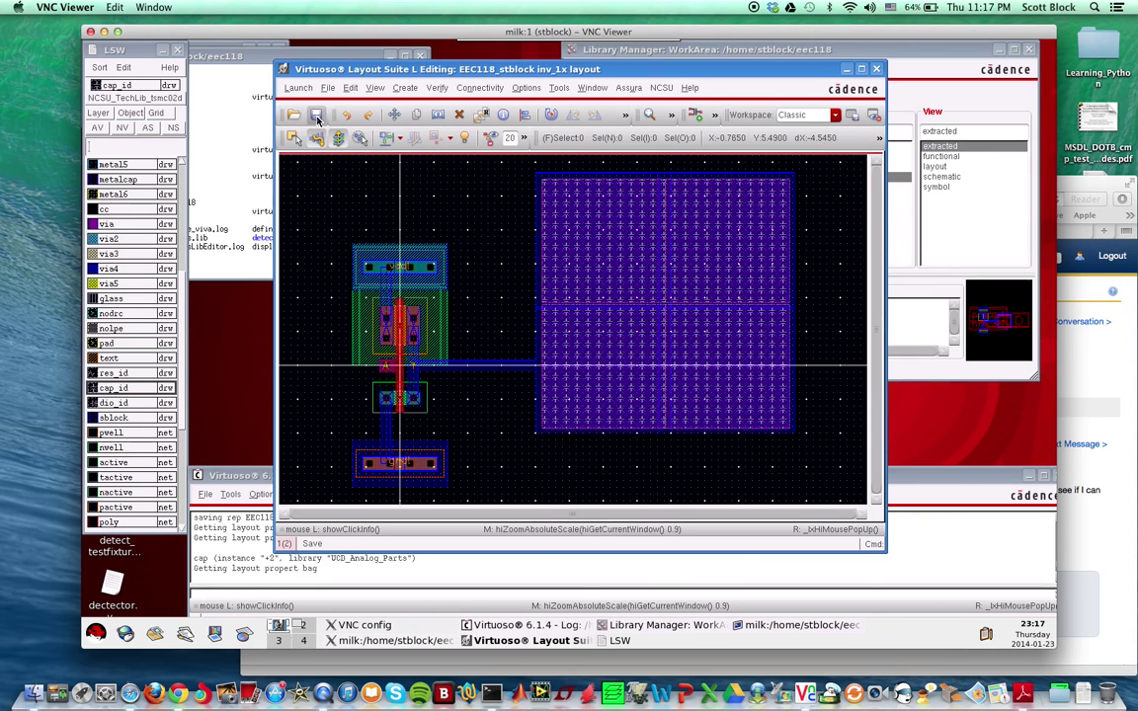
{"action": "left_click", "coordinate": [317, 117]}
{"action": "left_click", "coordinate": [437, 87]}
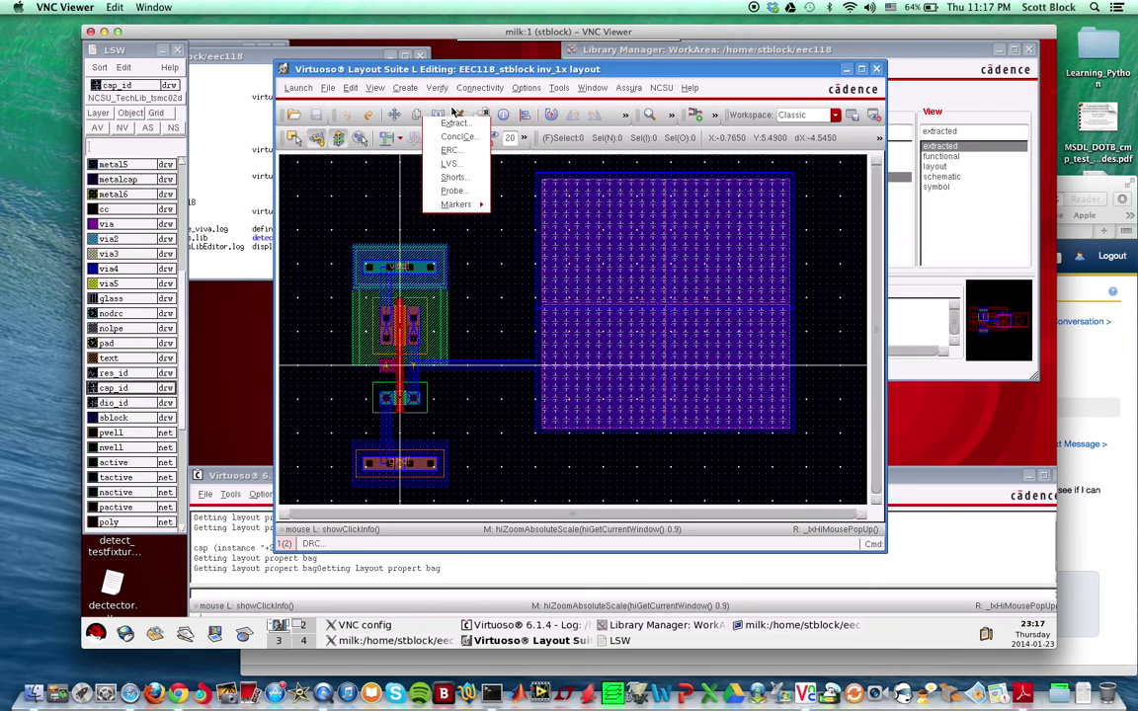
{"action": "left_click", "coordinate": [456, 111]}
{"action": "left_click", "coordinate": [509, 416]}
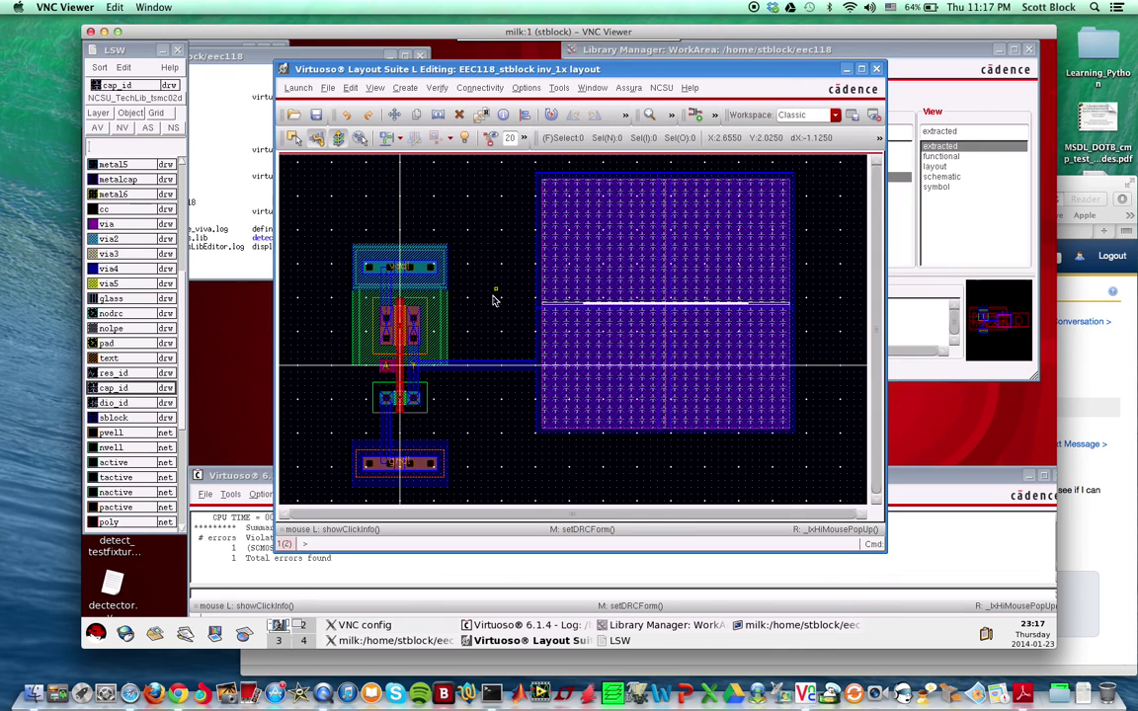
Inspect the seam between the plates, then box-select the upper half of the capacitor plate.
{"action": "key", "text": "z"}
{"action": "left_click", "coordinate": [454, 288]}
{"action": "left_click", "coordinate": [789, 229]}
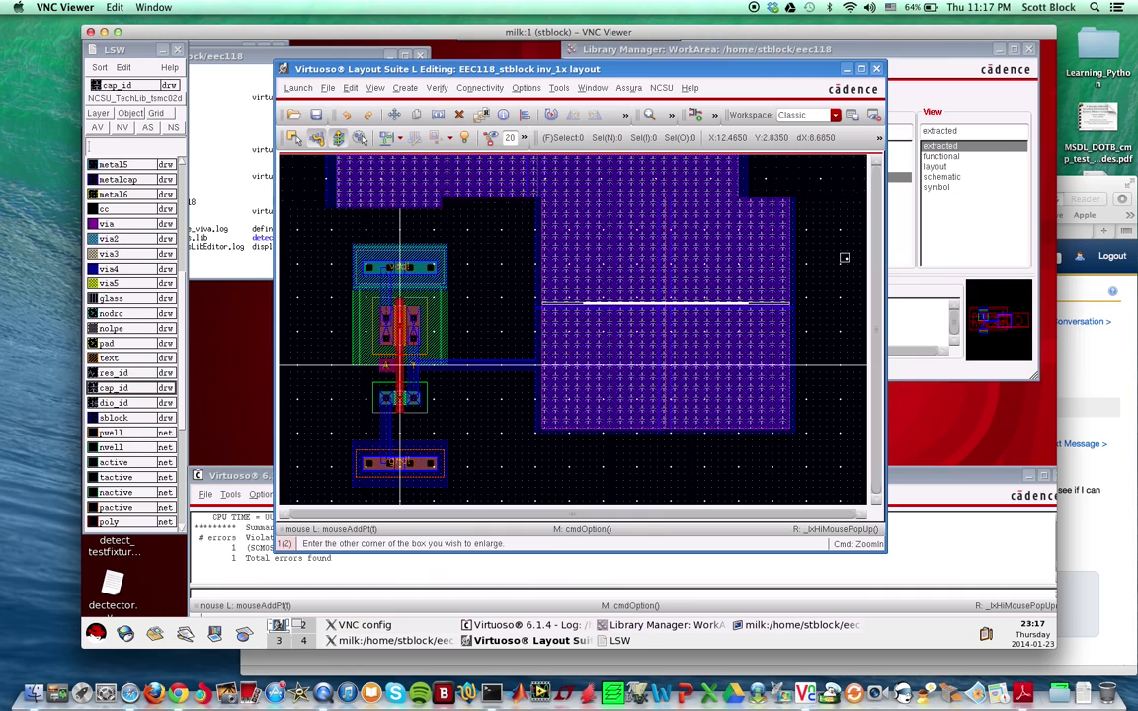
{"action": "left_click", "coordinate": [803, 283]}
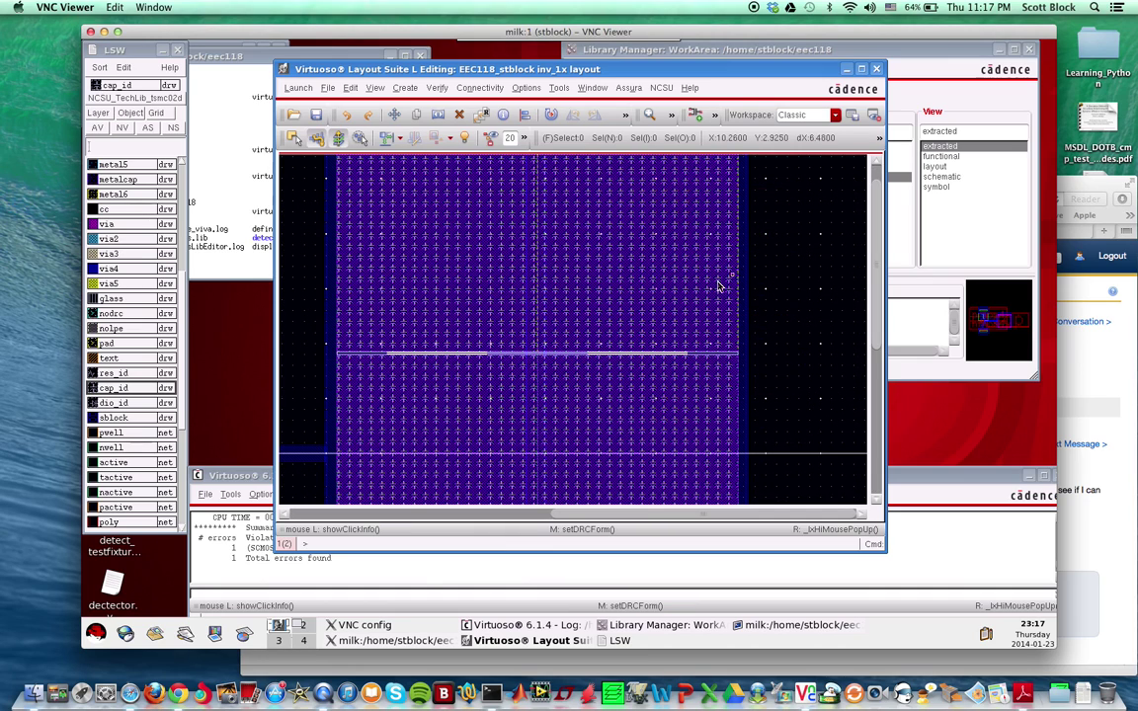
{"action": "key", "text": "z"}
{"action": "left_click", "coordinate": [311, 358]}
{"action": "left_click", "coordinate": [776, 326]}
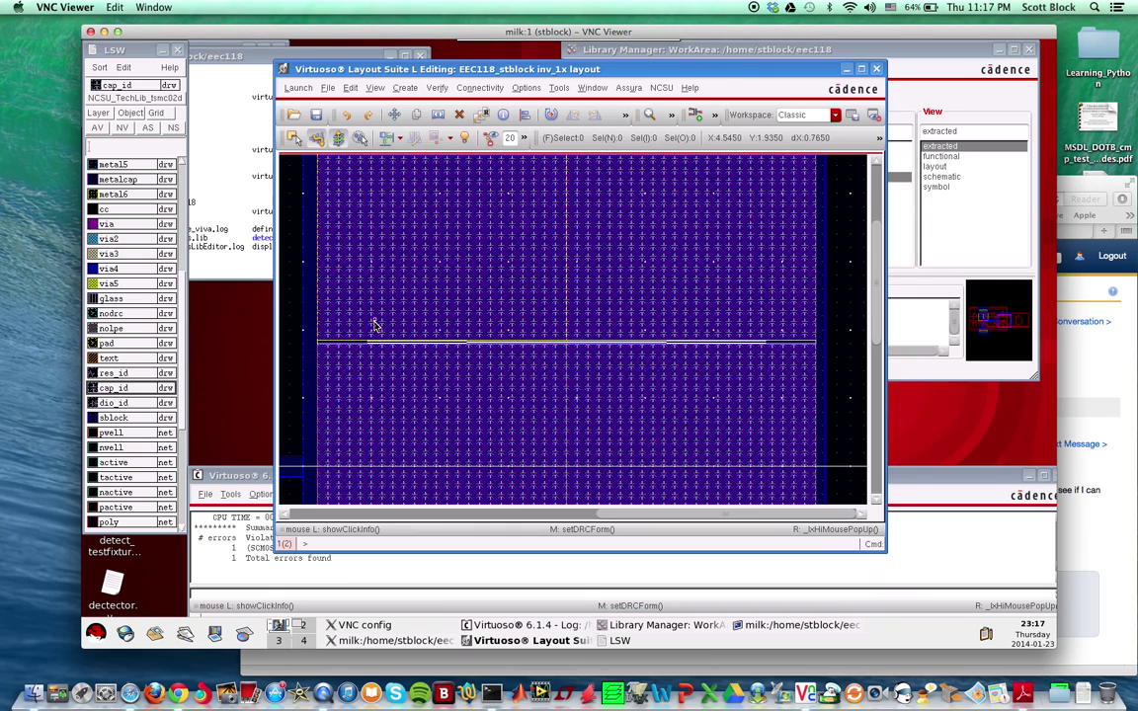
{"action": "key", "text": "f"}
{"action": "left_click_drag", "start_coordinate": [504, 297], "coordinate": [820, 160]}
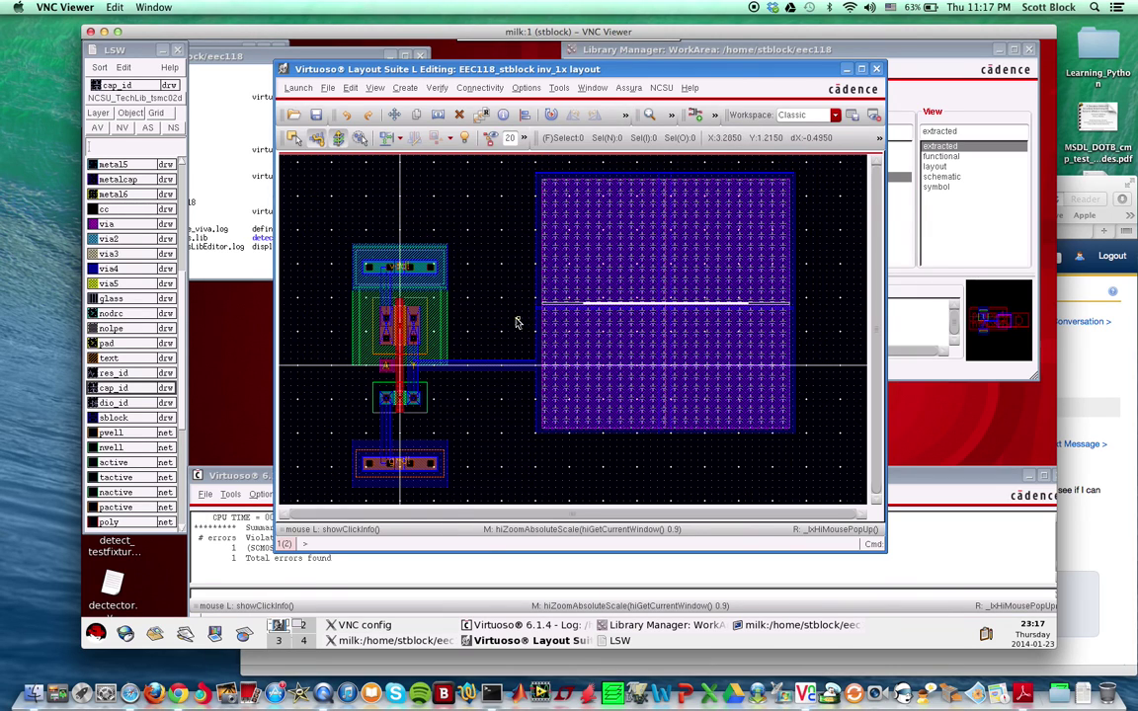
{"action": "left_click_drag", "start_coordinate": [515, 322], "coordinate": [833, 166]}
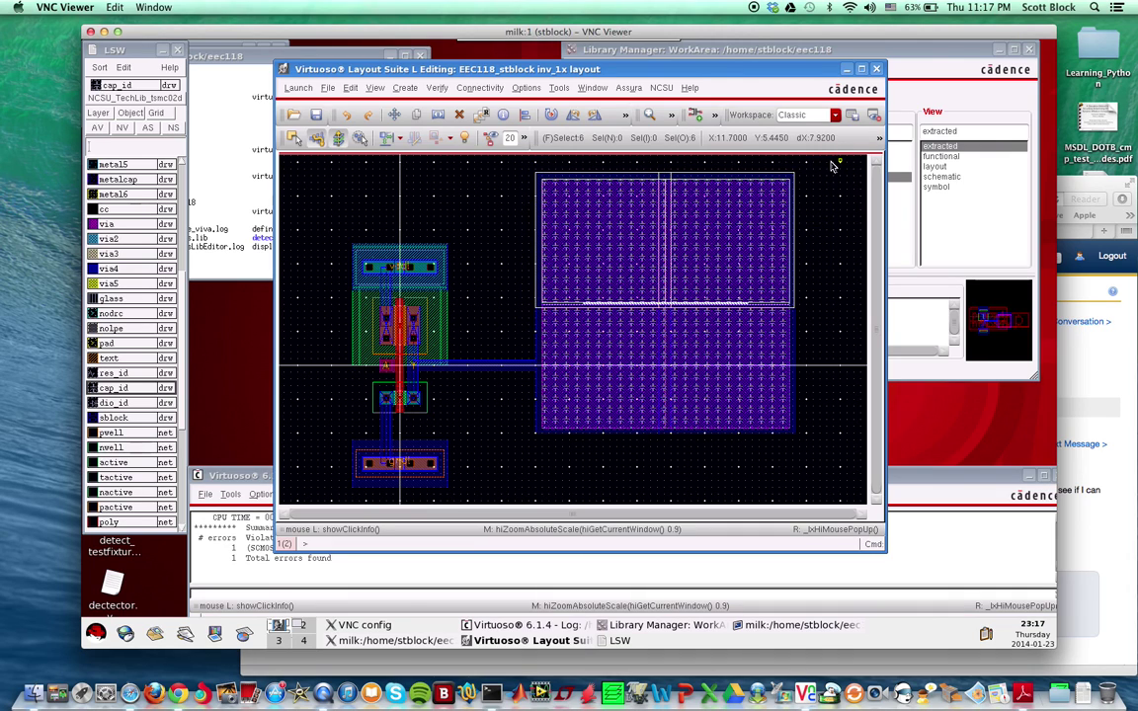
Move the selected upper plate shapes into place at the seam and save the layout.
{"action": "key", "text": "z"}
{"action": "left_click", "coordinate": [505, 319]}
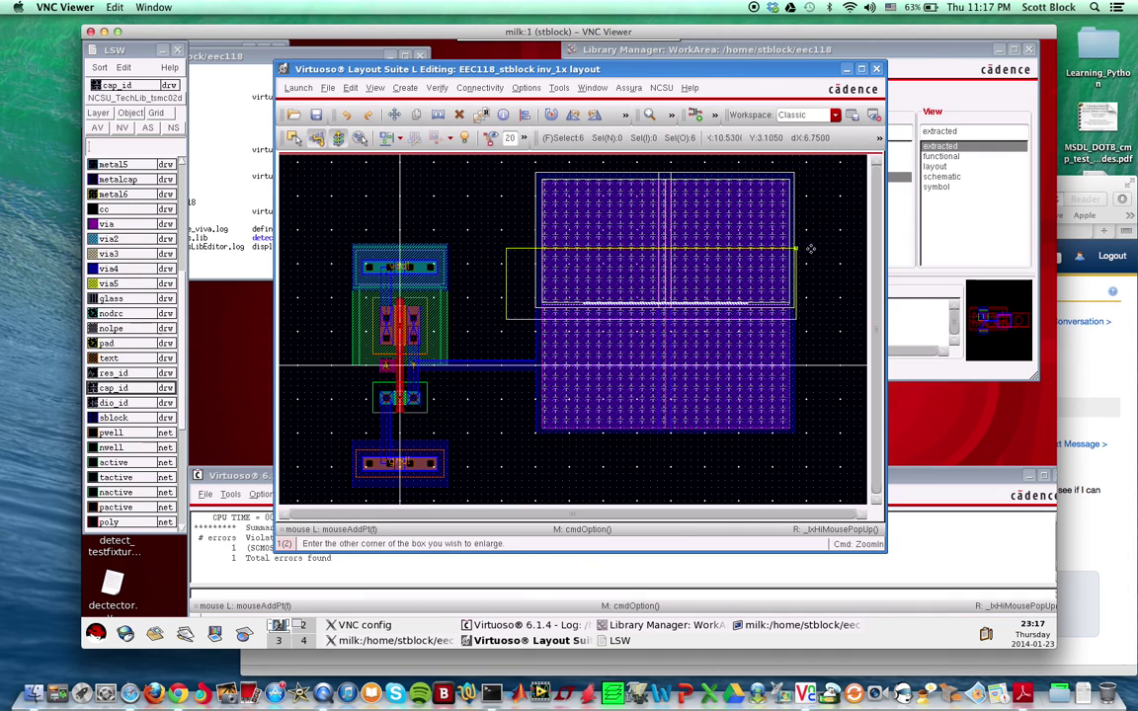
{"action": "left_click", "coordinate": [595, 278]}
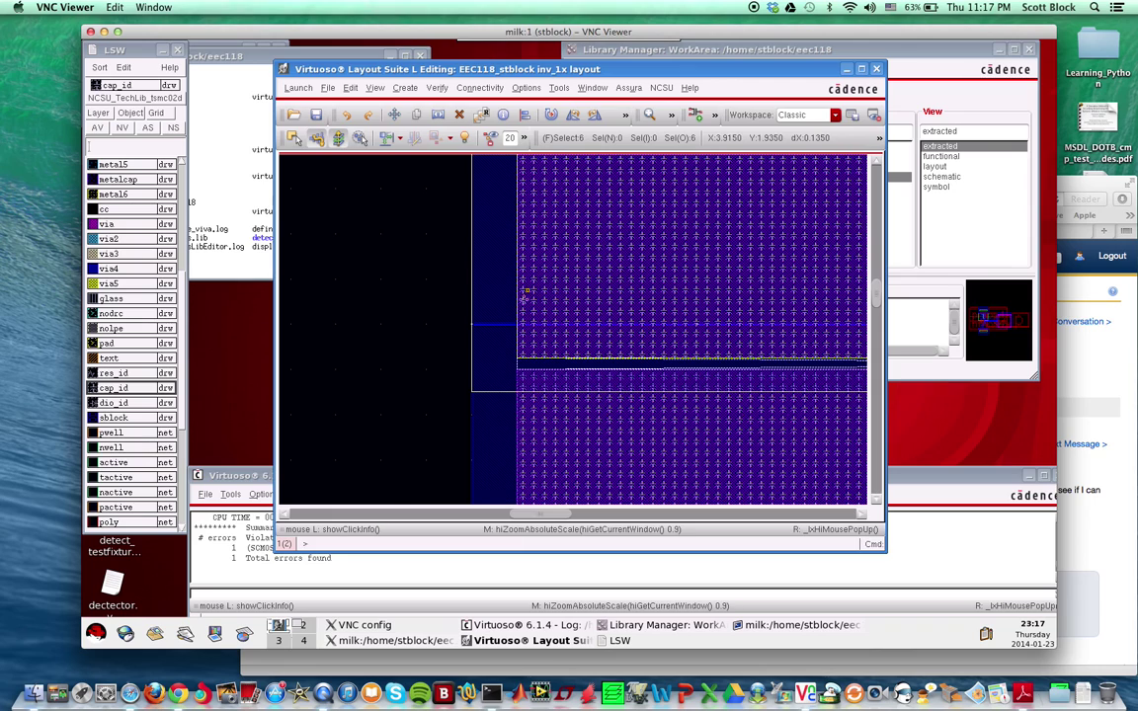
{"action": "key", "text": "m"}
{"action": "left_click", "coordinate": [515, 359]}
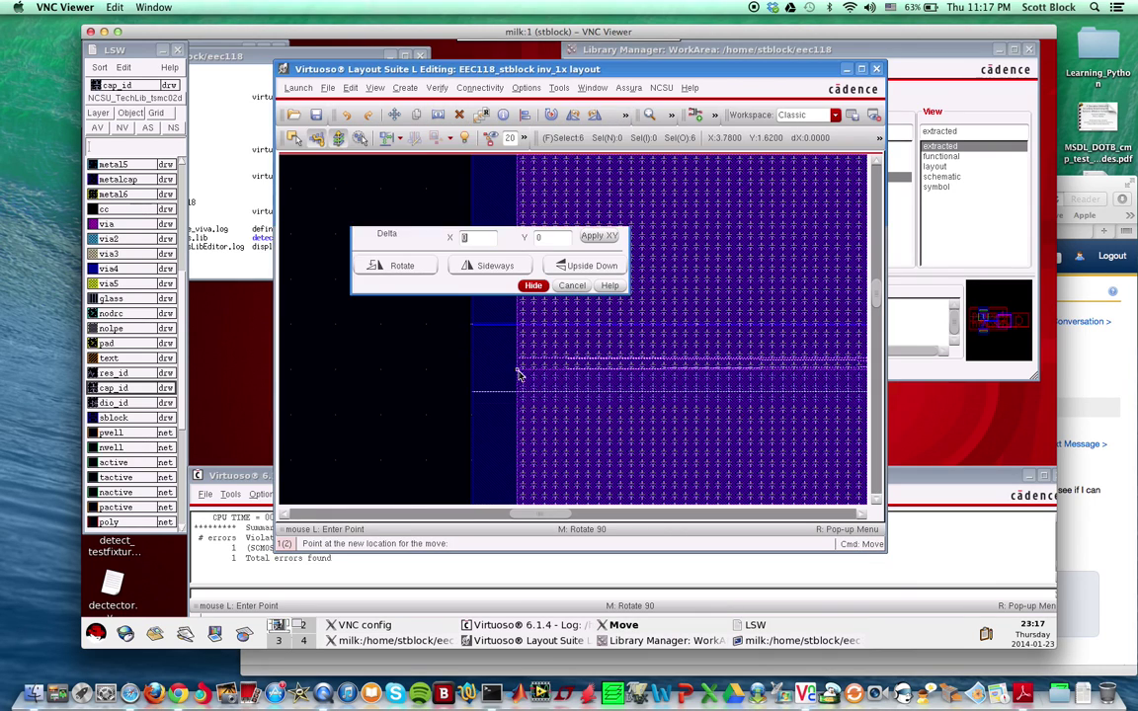
{"action": "left_click", "coordinate": [386, 368]}
{"action": "key", "text": "f"}
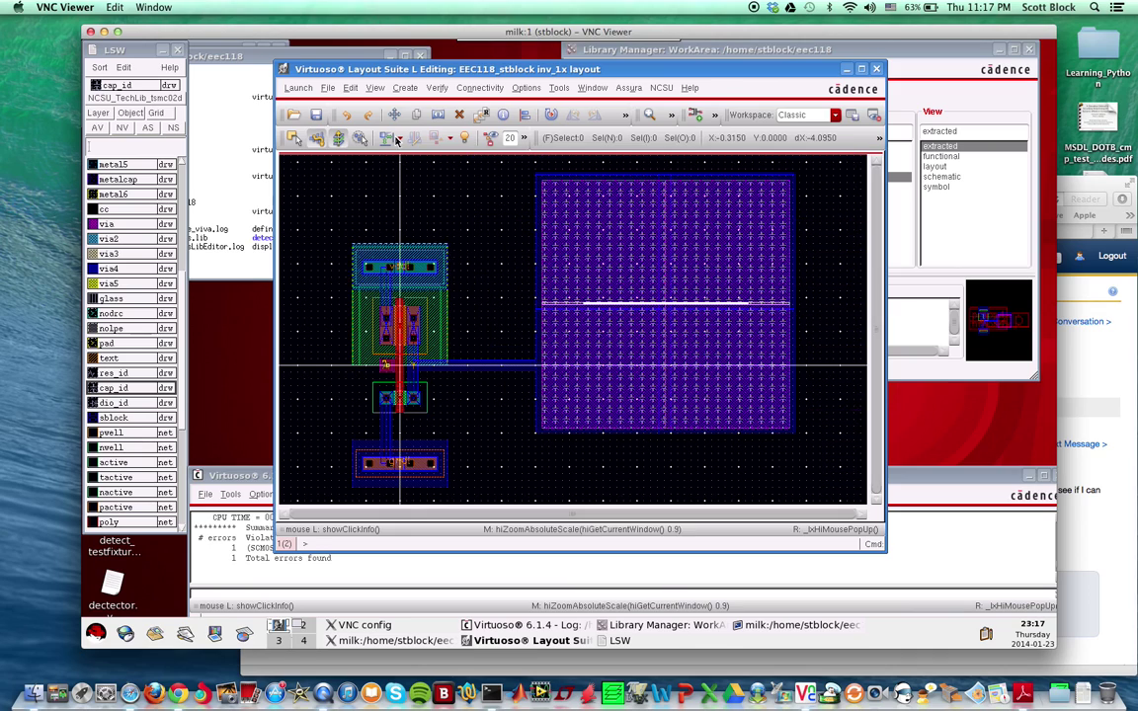
{"action": "left_click", "coordinate": [316, 115]}
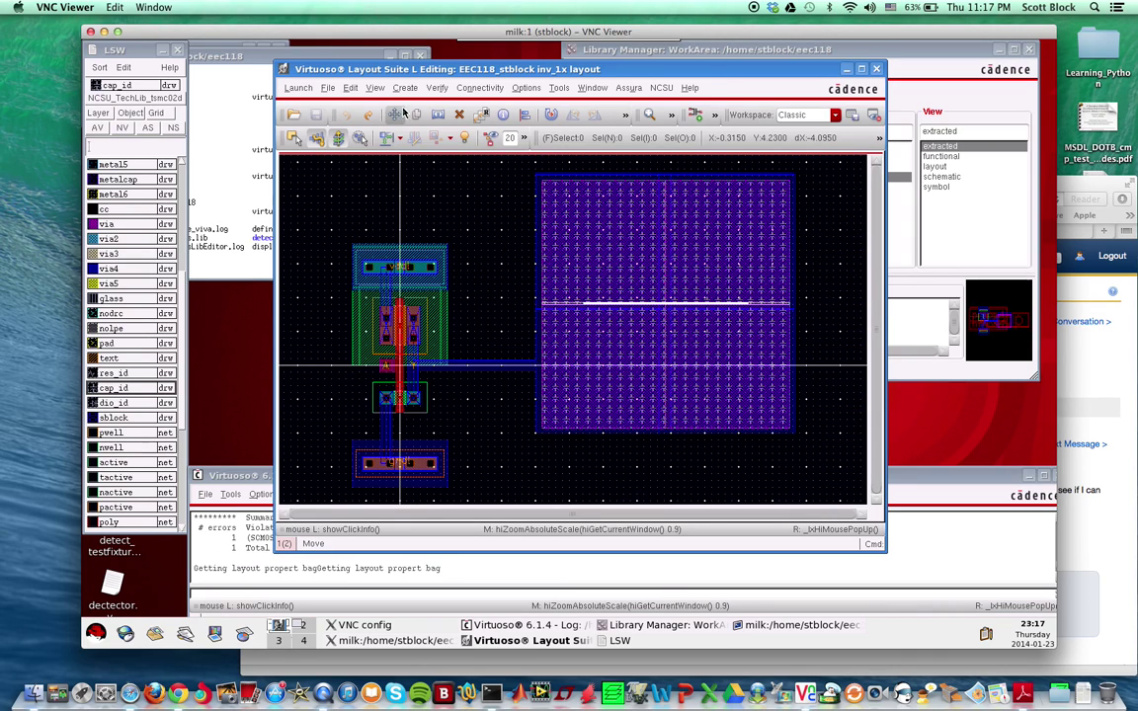
Rerun DRC with 0 errors and re-extract inv_1x into its extracted view.
{"action": "left_click", "coordinate": [433, 88]}
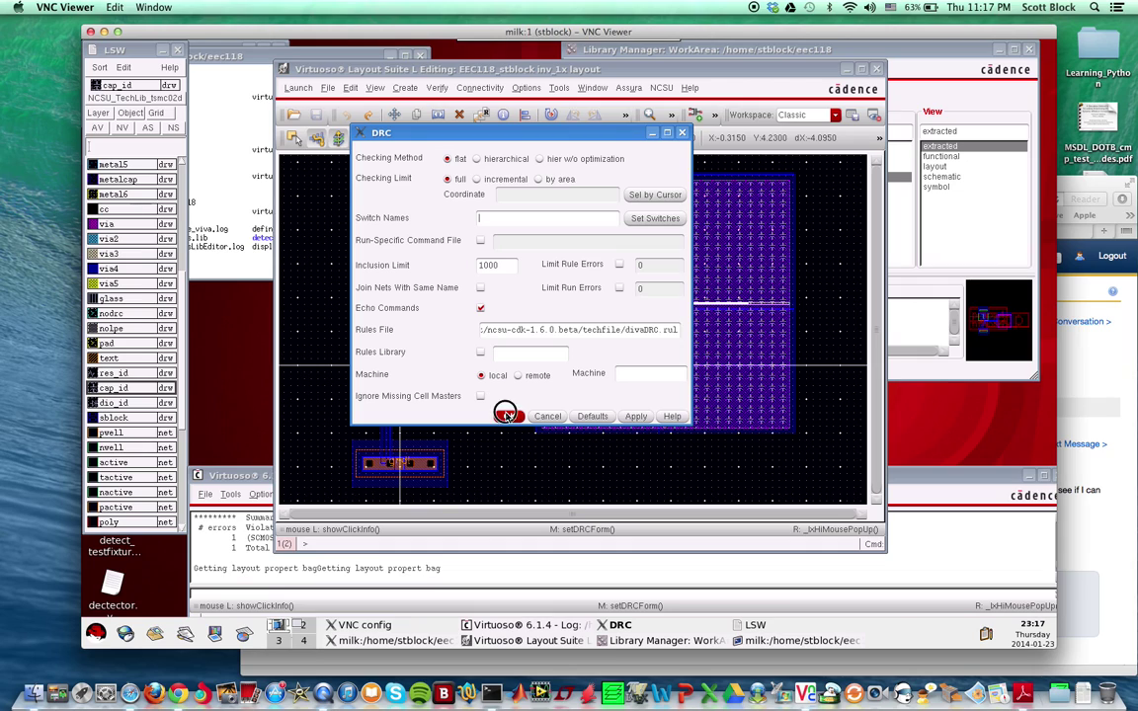
{"action": "left_click", "coordinate": [510, 417]}
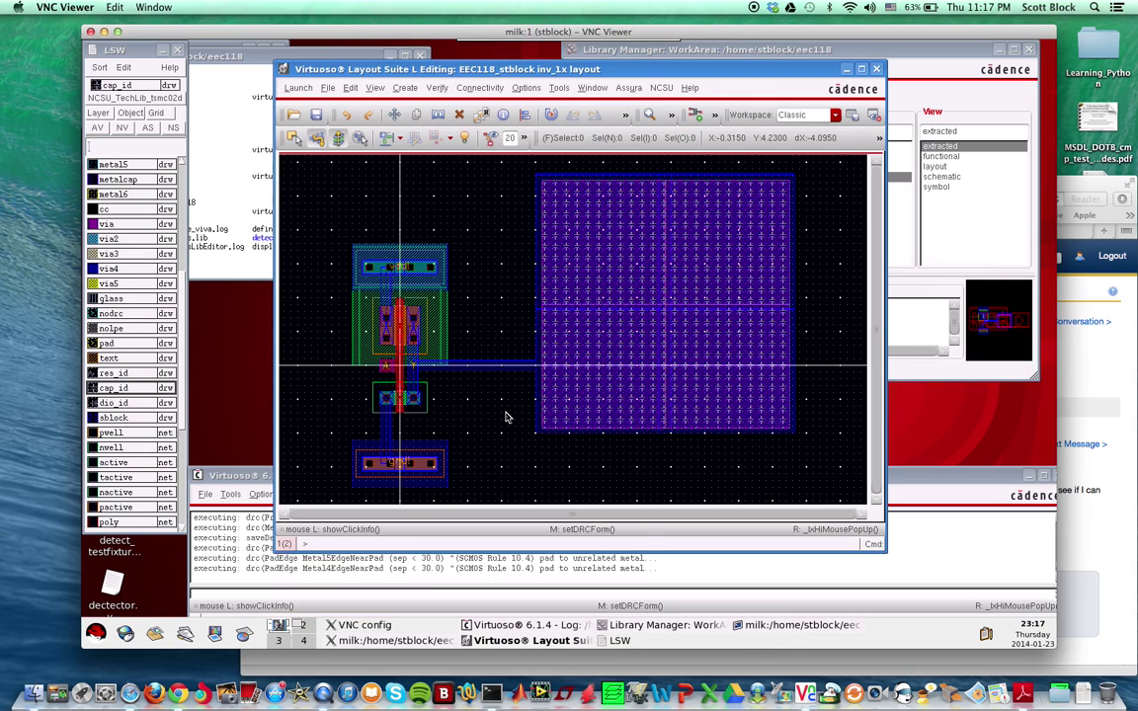
{"action": "left_click", "coordinate": [437, 87]}
{"action": "left_click", "coordinate": [449, 135]}
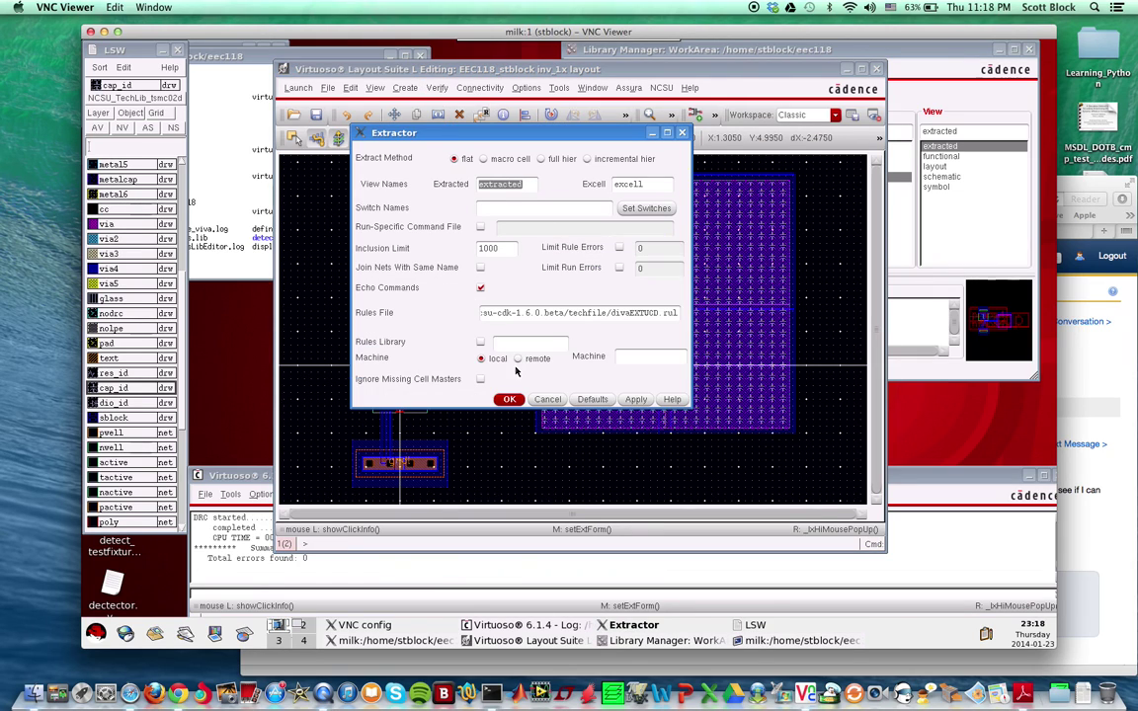
{"action": "left_click", "coordinate": [510, 399]}
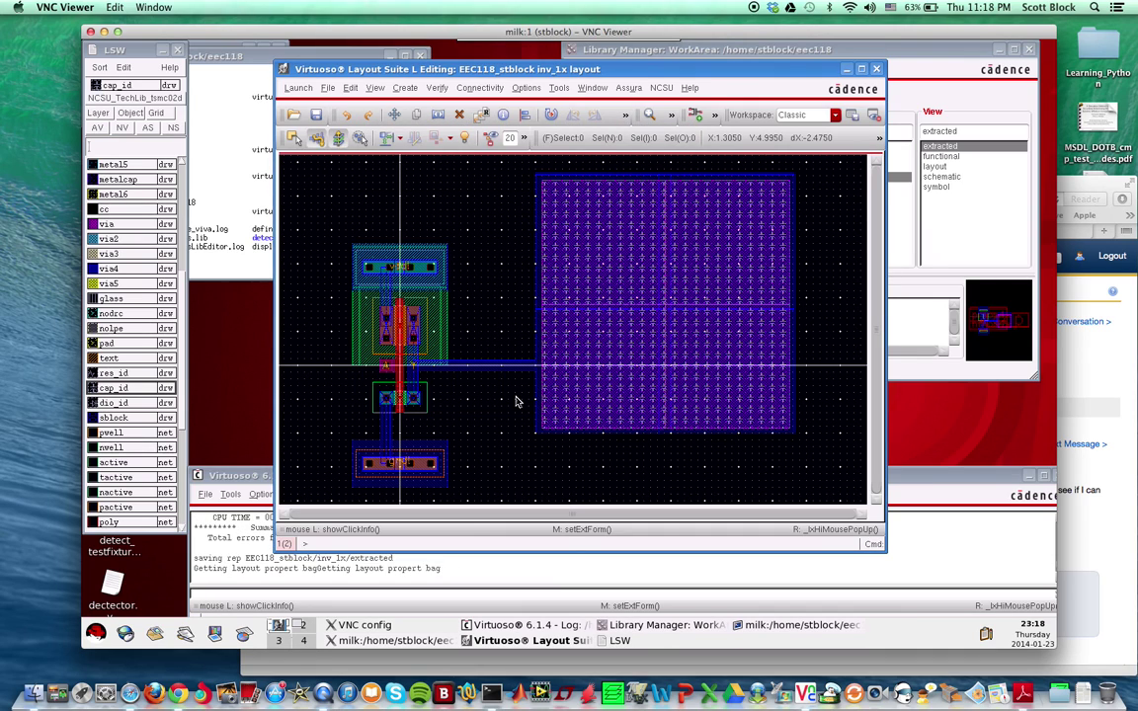
{"action": "left_click", "coordinate": [976, 68]}
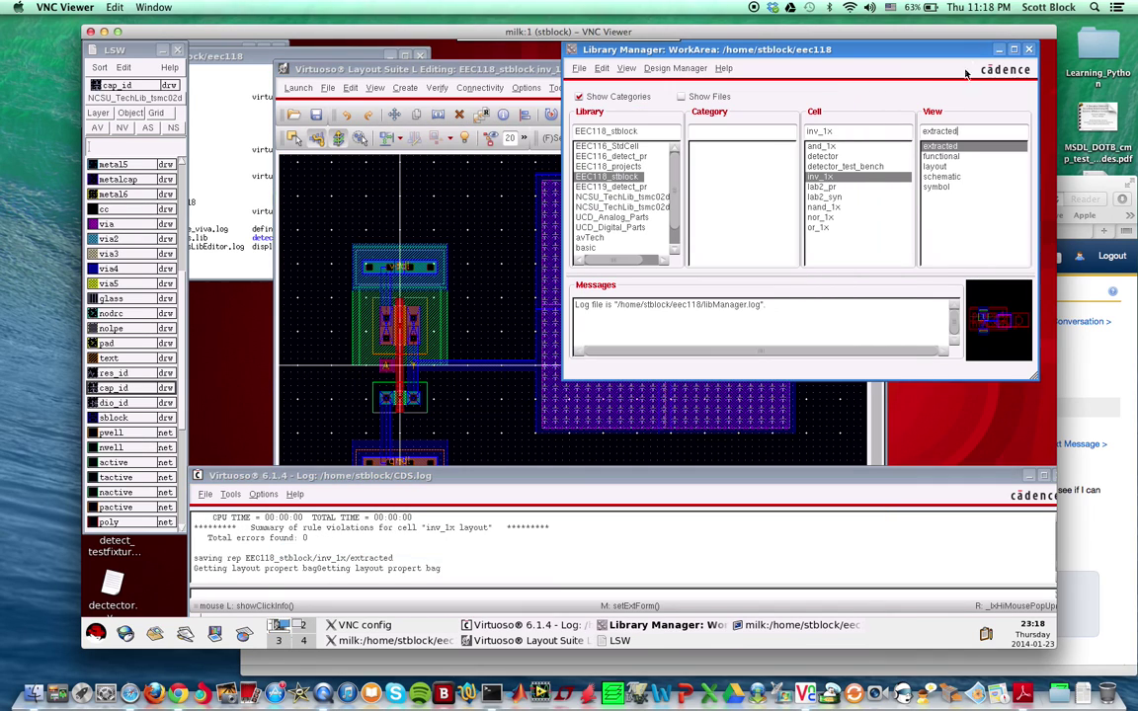
Open inv_1x extracted and check the cap instance's properties show about 2.76 fF.
{"action": "double_click", "coordinate": [940, 148]}
{"action": "left_click", "coordinate": [593, 227]}
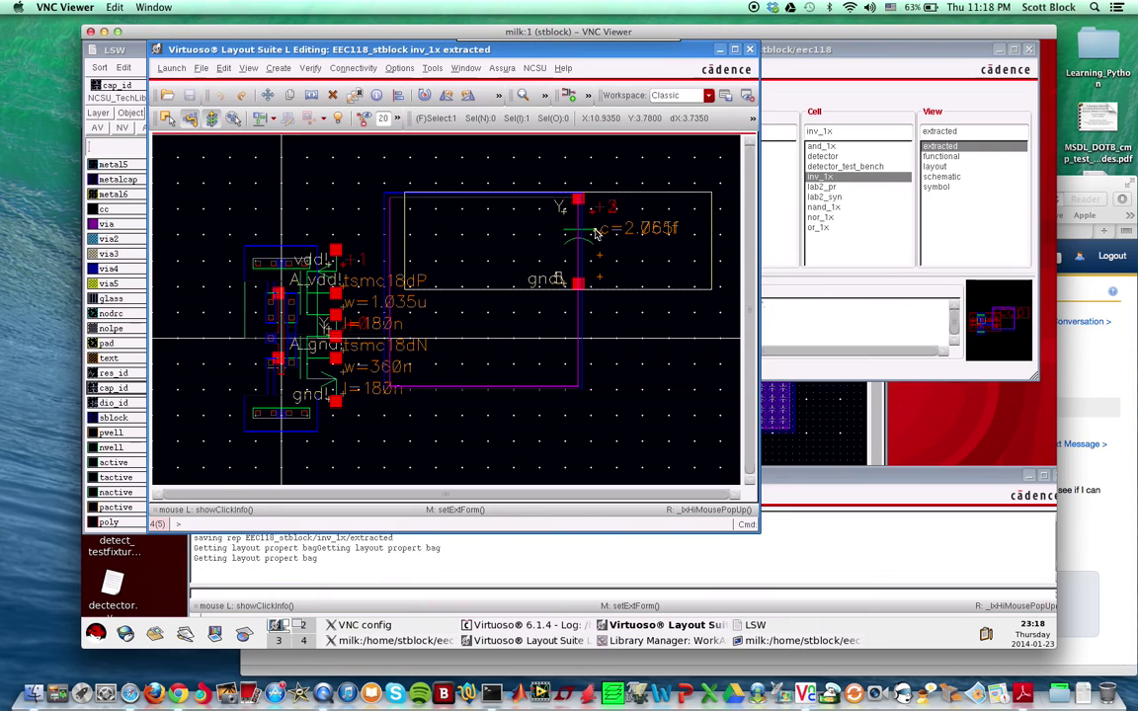
{"action": "key", "text": "q"}
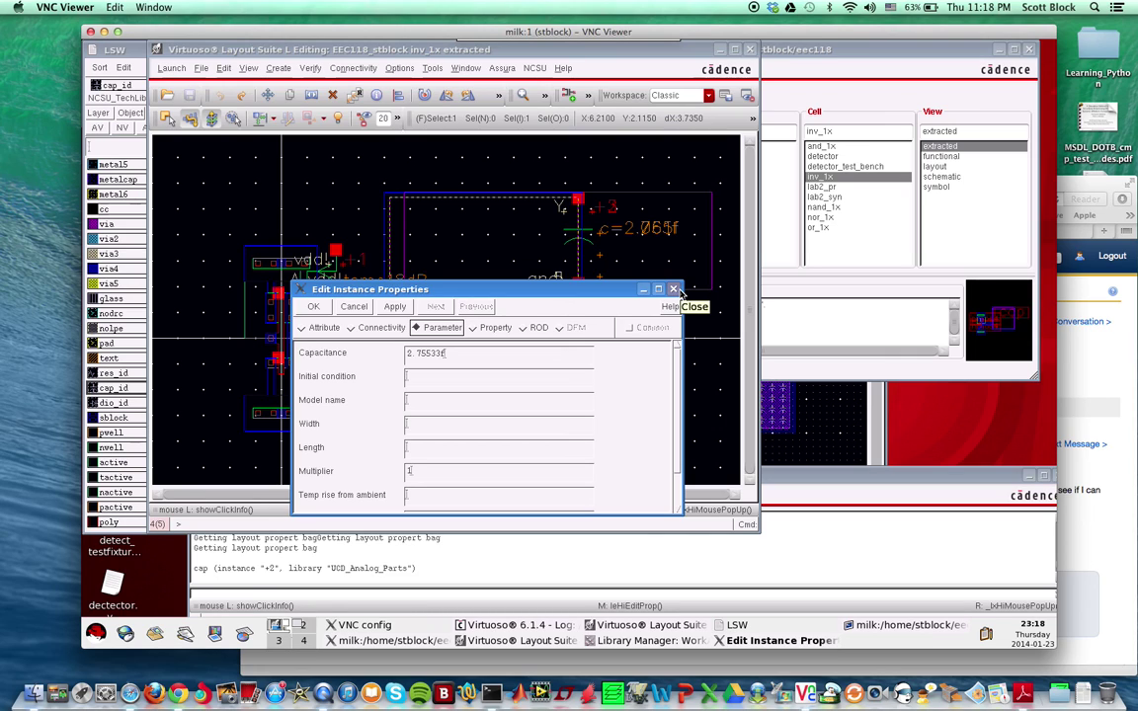
{"action": "left_click", "coordinate": [676, 289]}
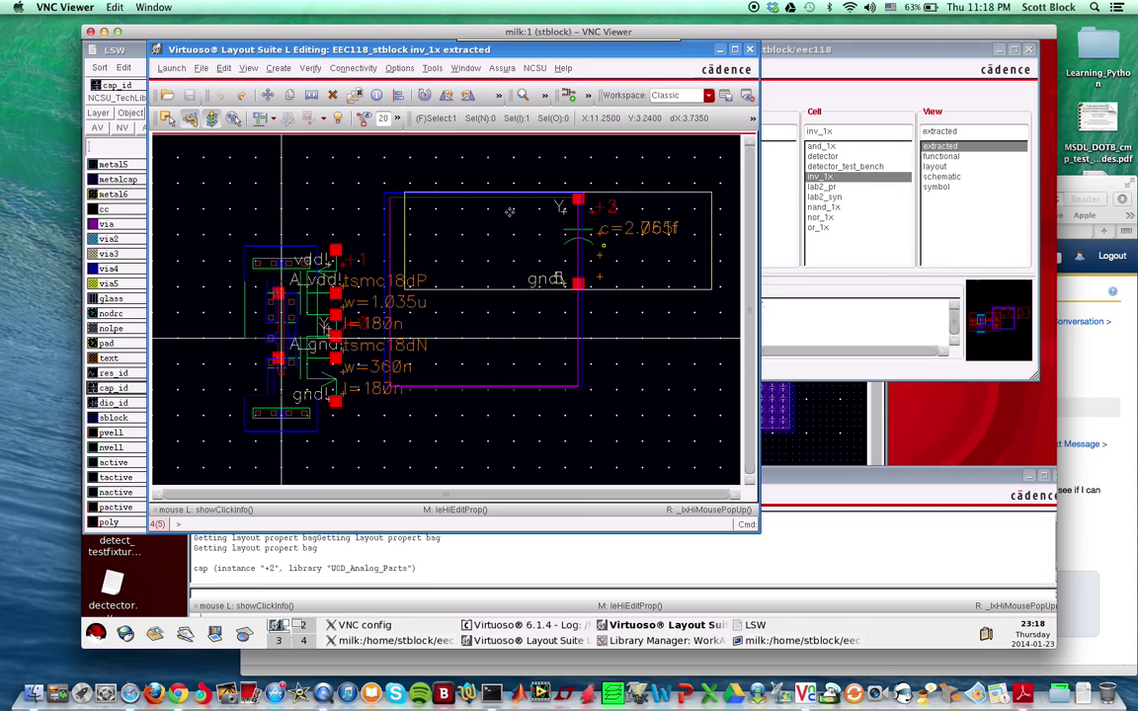
Close the extracted view and fit the whole inv_1x layout in the window.
{"action": "left_click", "coordinate": [751, 48]}
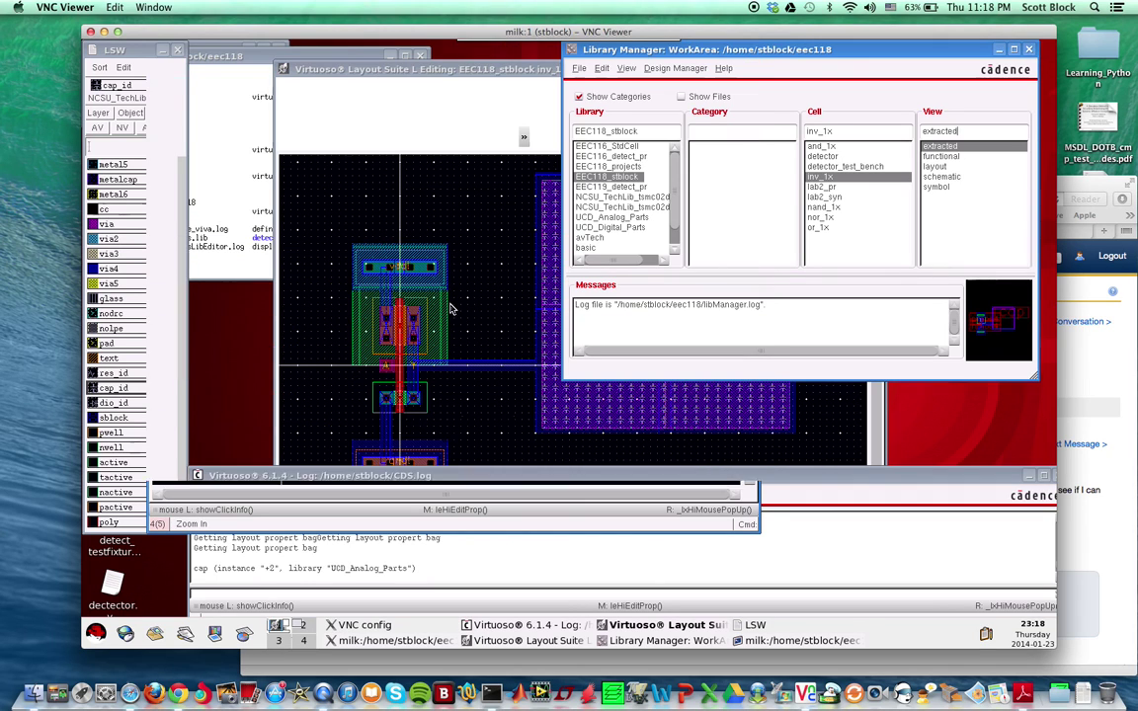
{"action": "left_click", "coordinate": [289, 268]}
{"action": "key", "text": "f"}
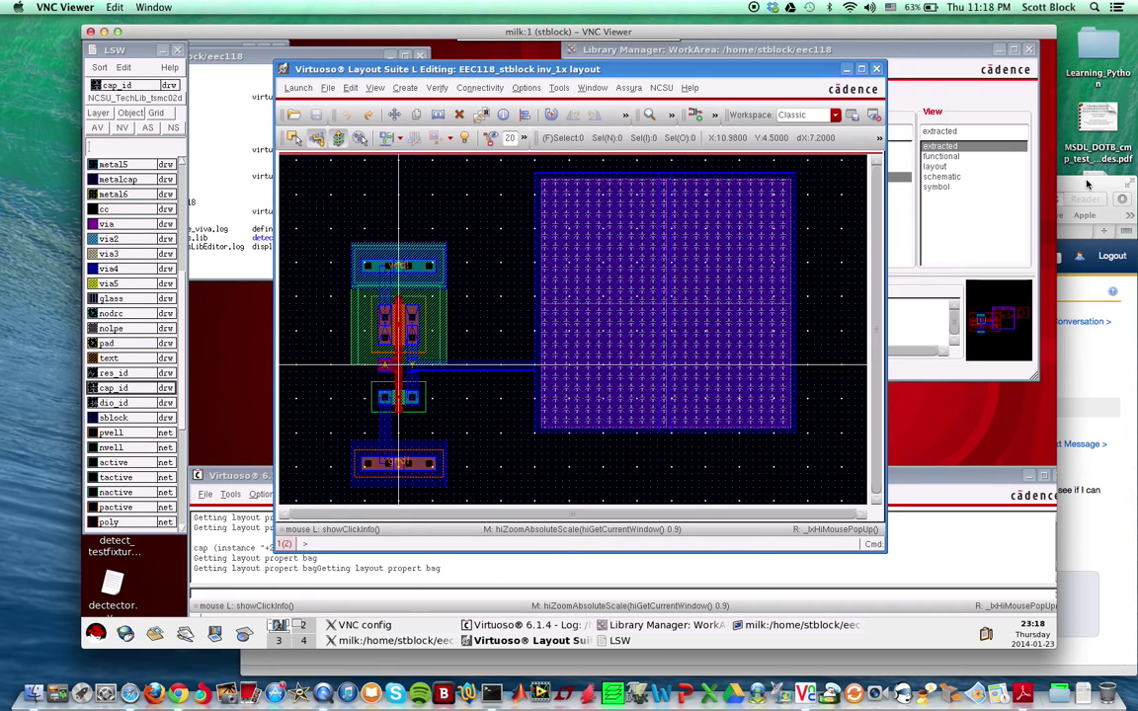
Glance at the course forum post, then bring the remote layout session back to front.
{"action": "left_click_drag", "start_coordinate": [1087, 183], "coordinate": [921, 184]}
{"action": "key", "text": "F12"}
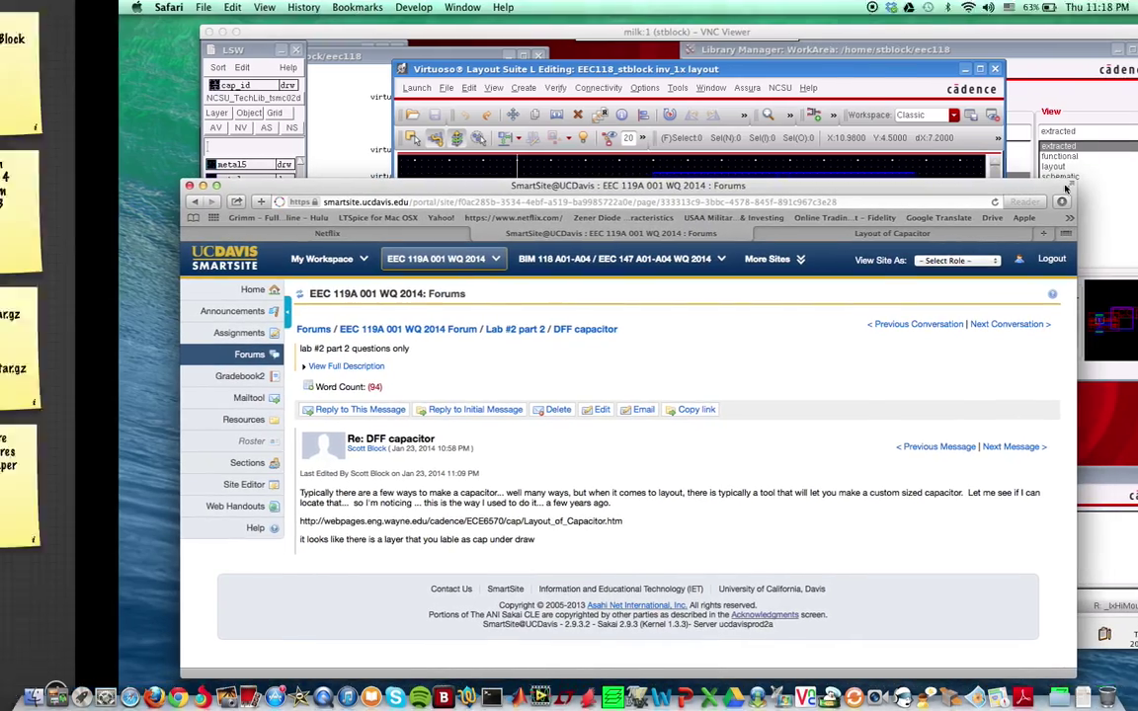
{"action": "key", "text": "F12"}
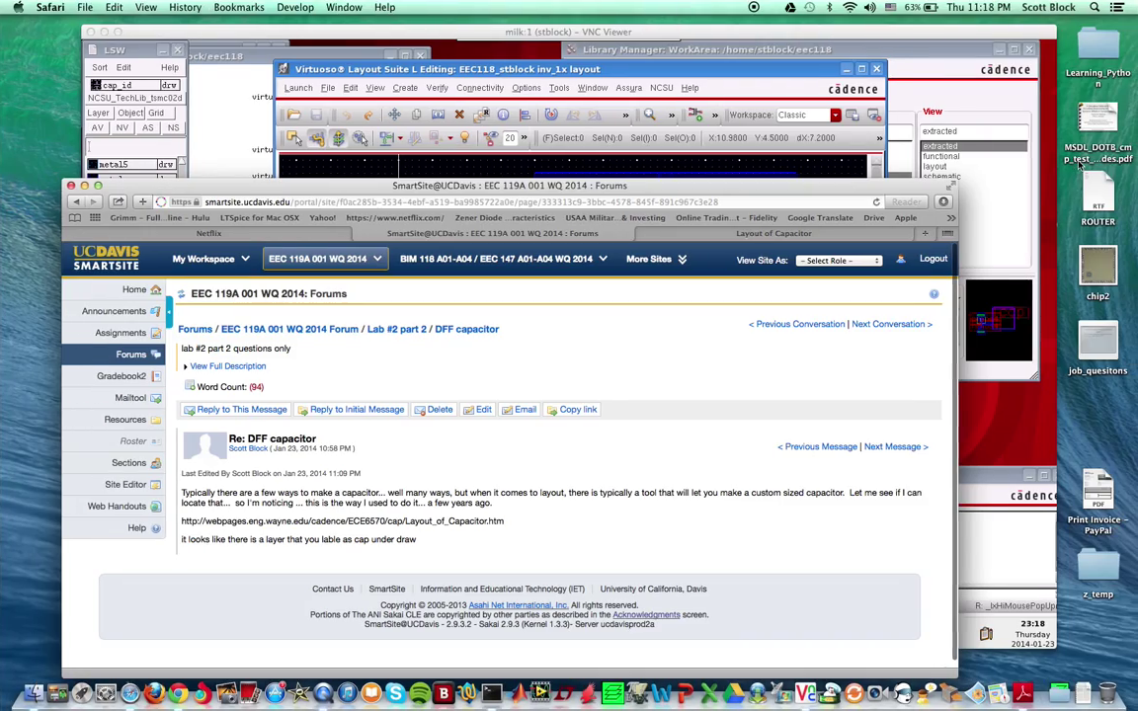
{"action": "left_click", "coordinate": [917, 37]}
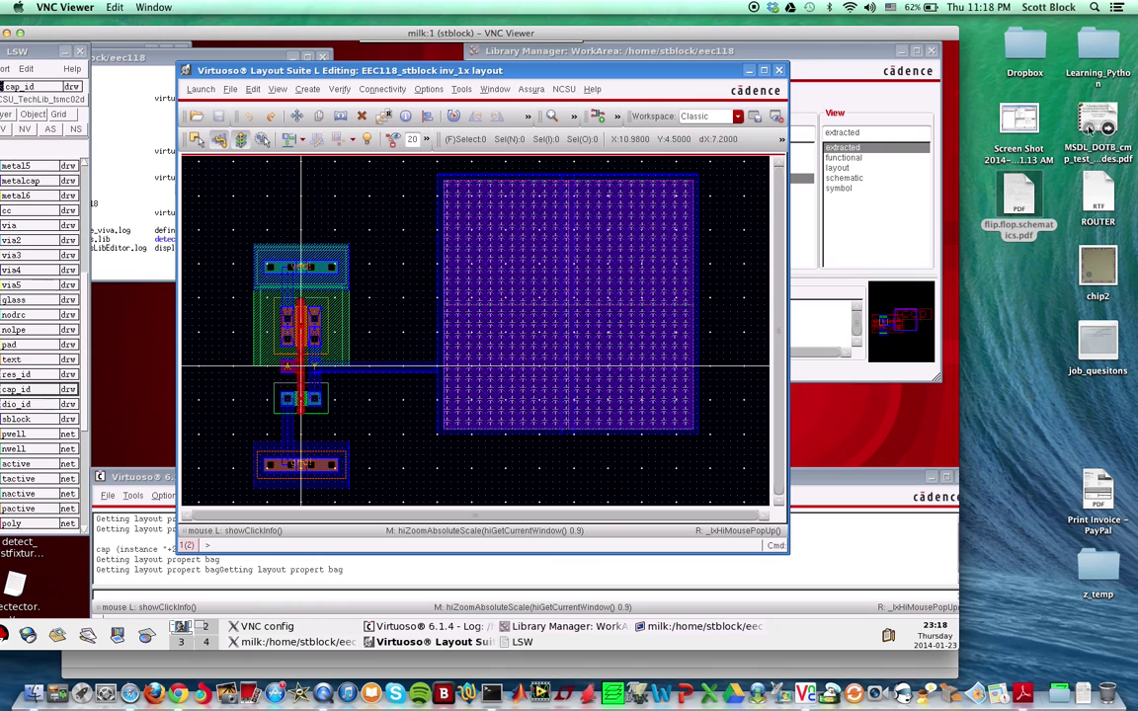
{"action": "double_click", "coordinate": [1031, 205]}
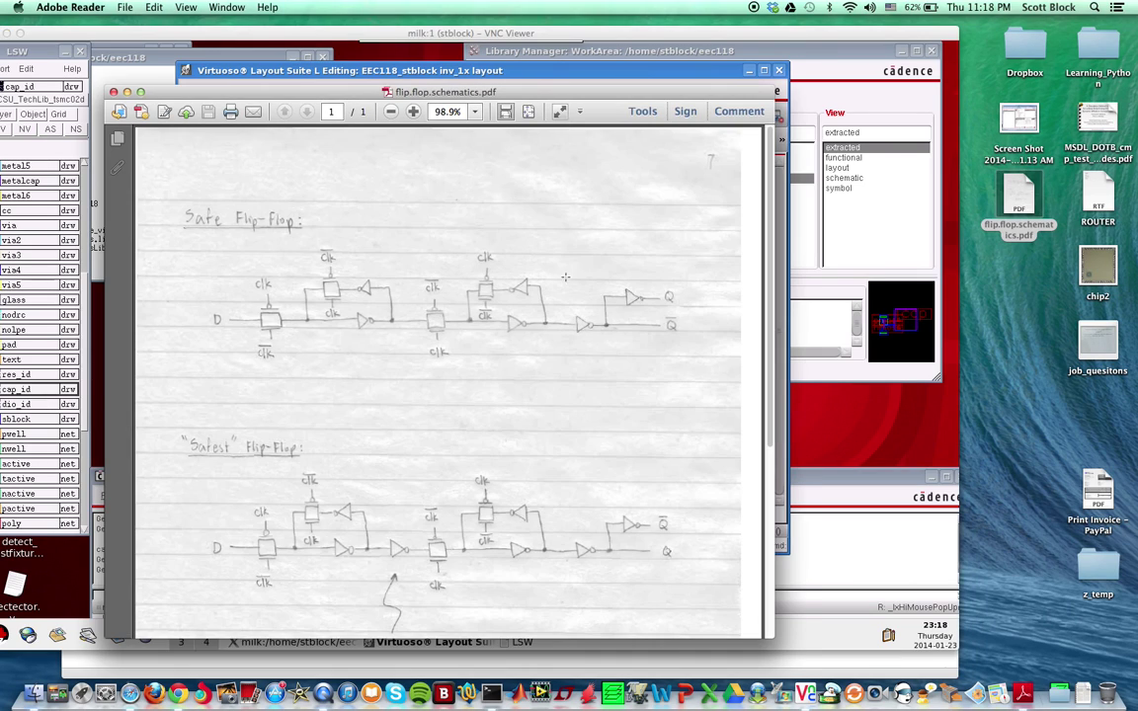
{"action": "scroll", "coordinate": [362, 297], "scroll_direction": "down", "scroll_amount": 3}
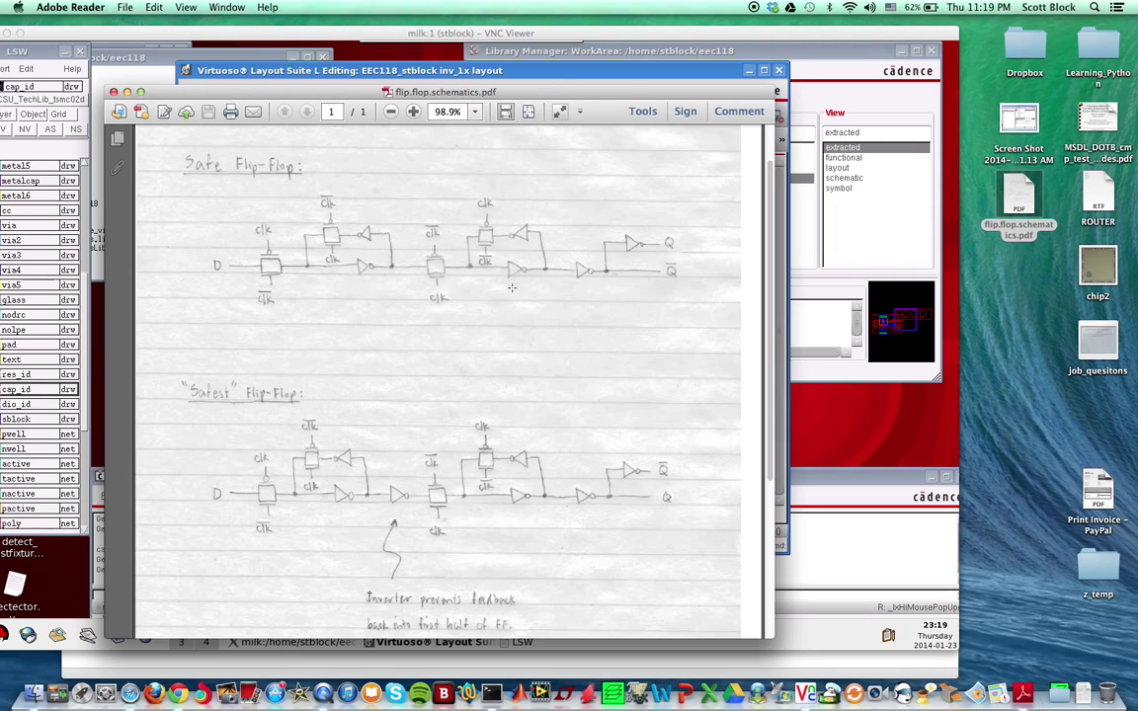
{"action": "left_click", "coordinate": [114, 92]}
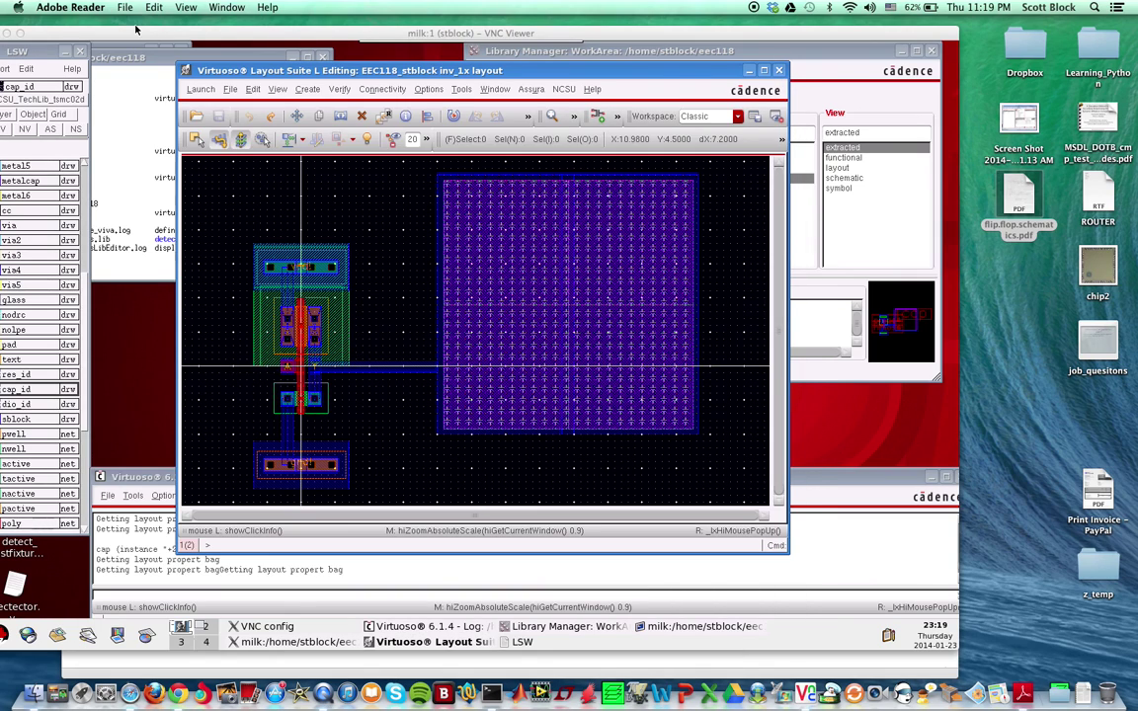
{"action": "left_click_drag", "start_coordinate": [136, 30], "coordinate": [242, 32]}
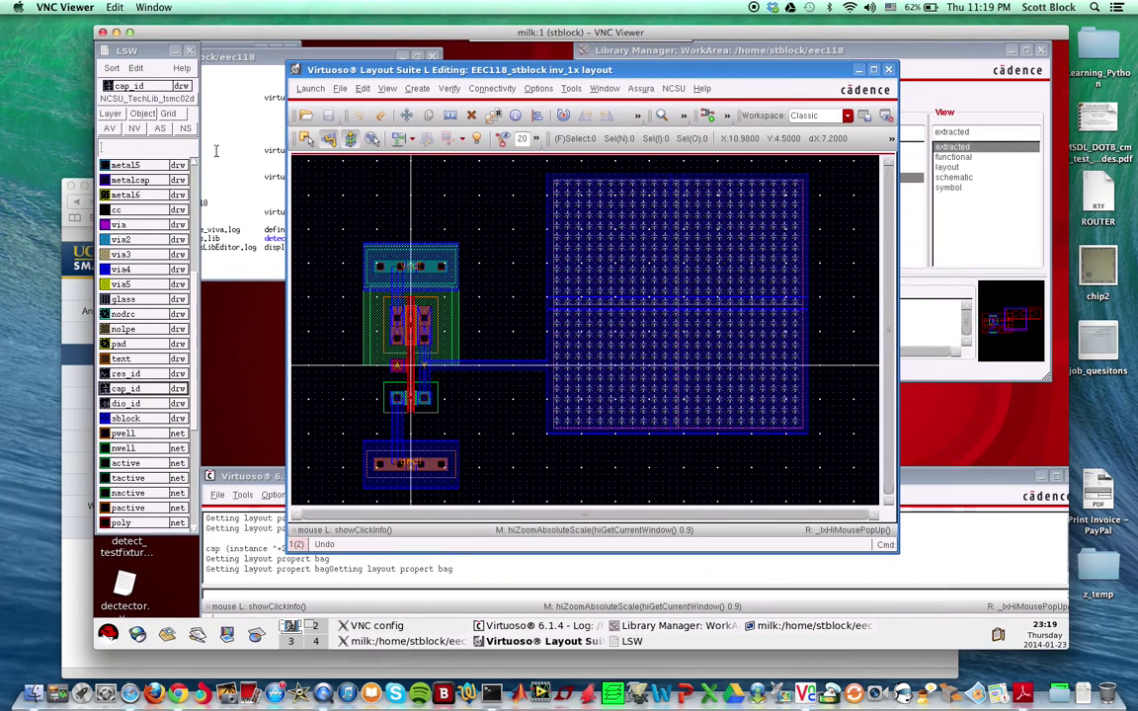